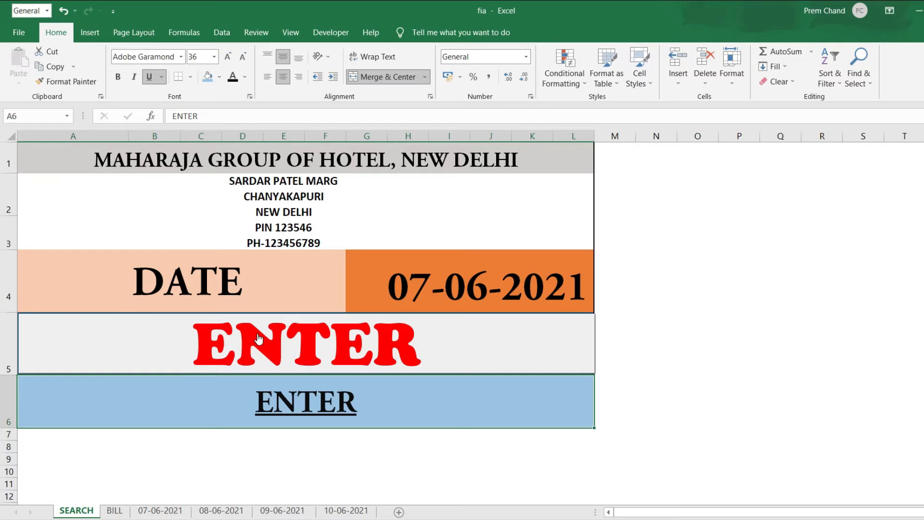
Step: Test both ENTER controls on the SEARCH sheet for the 07-06-2021 date, returning to SEARCH after each
click(285, 354)
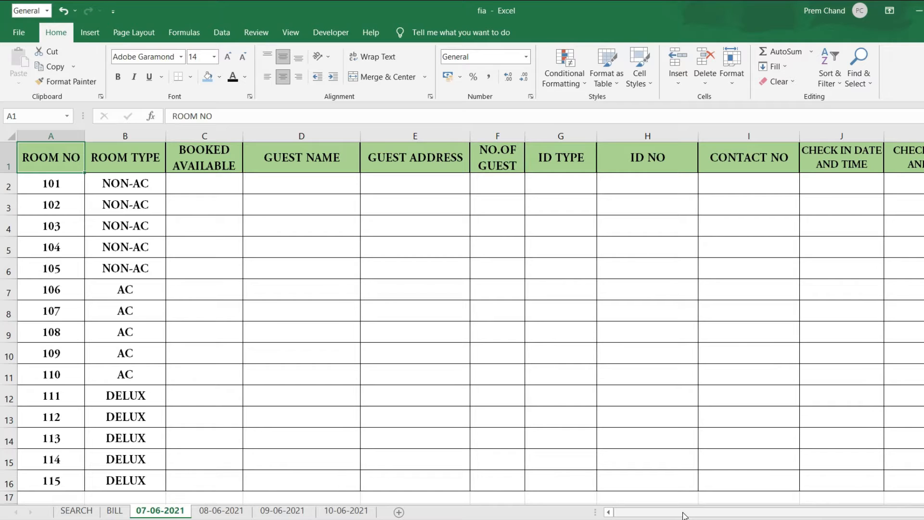
mouse_move(684, 515)
mouse_down()
mouse_move(691, 515)
mouse_move(683, 514)
mouse_up()
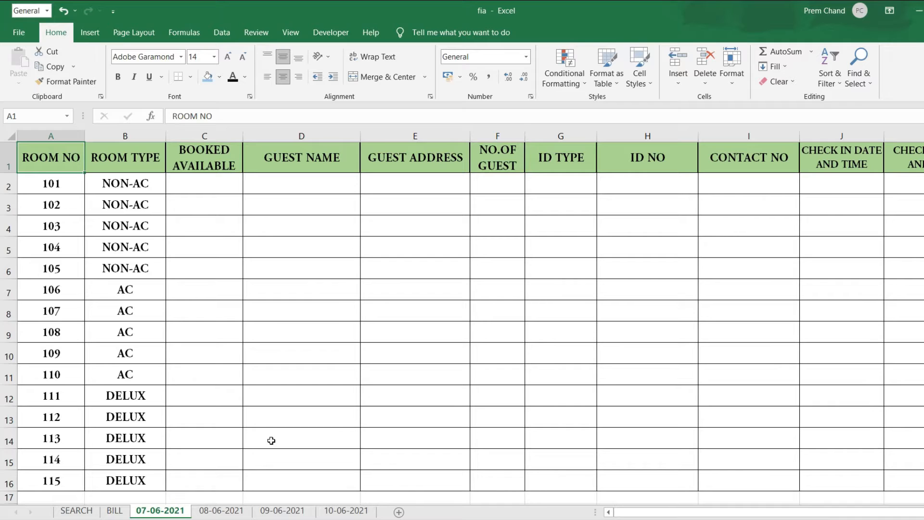
click(82, 510)
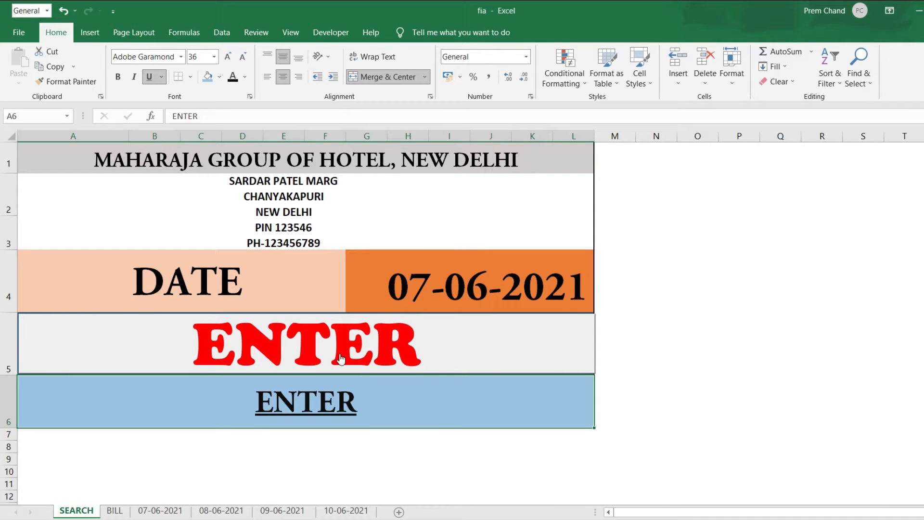
click(306, 406)
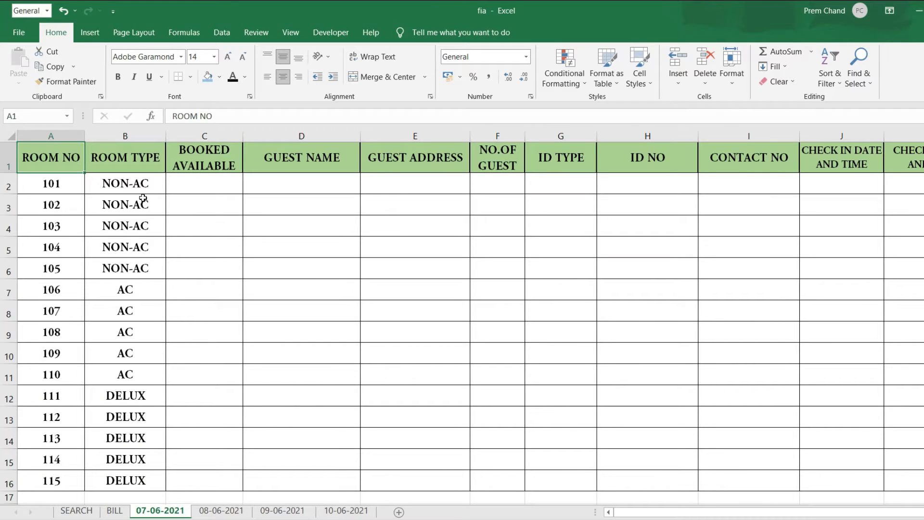
click(76, 510)
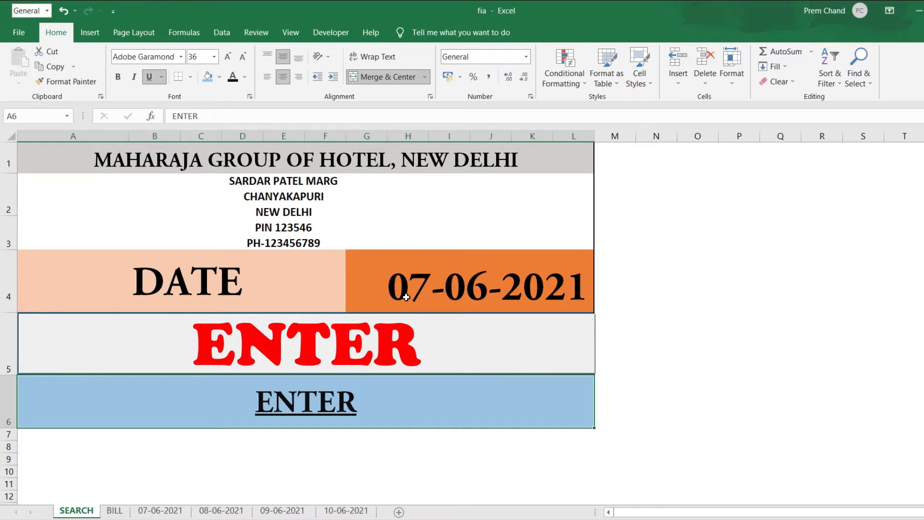
Step: Go from the SEARCH sheet to the 07-06-2021 room list and mark room 110 as BOOKED
click(307, 359)
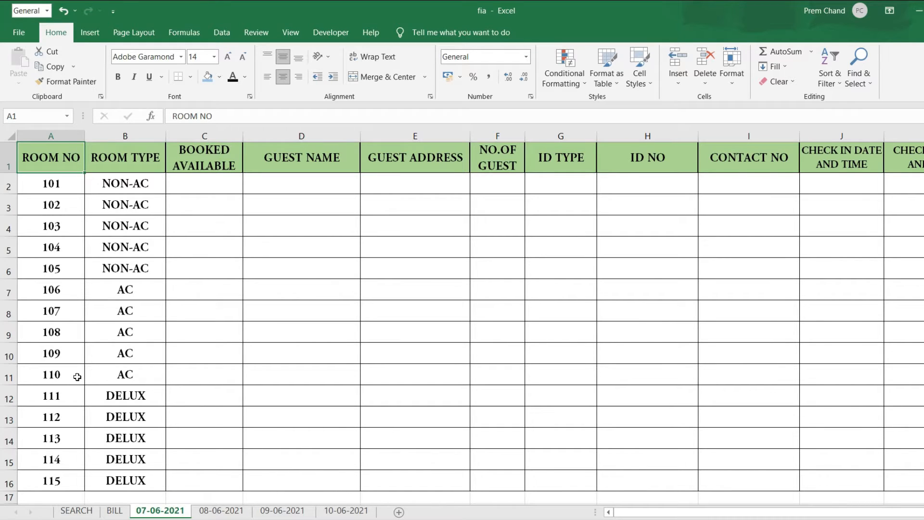
click(207, 380)
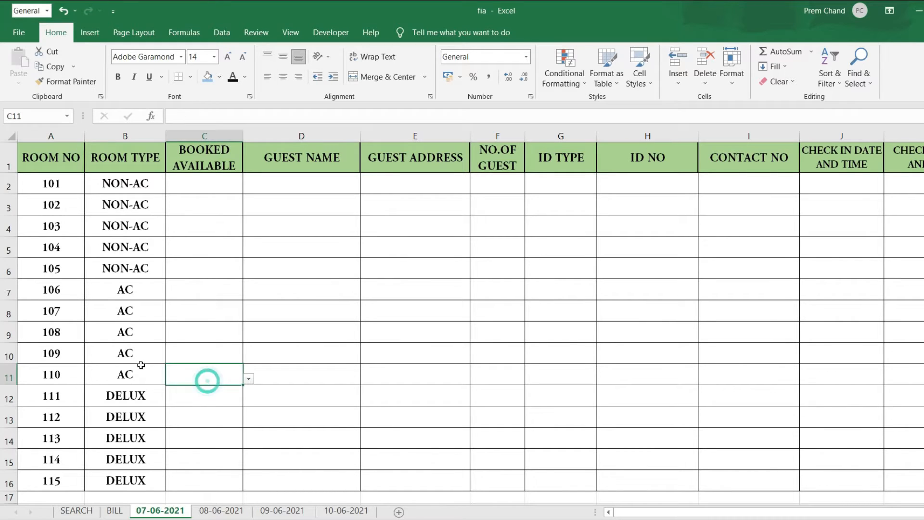
click(248, 379)
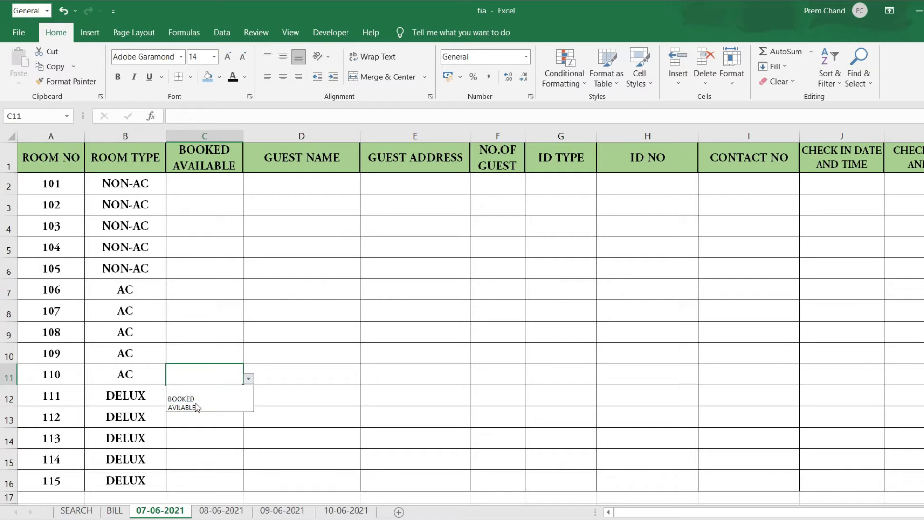
click(233, 399)
Step: Enter the guest's name, the guest's address and 2 as the number of guests for room 110
click(298, 374)
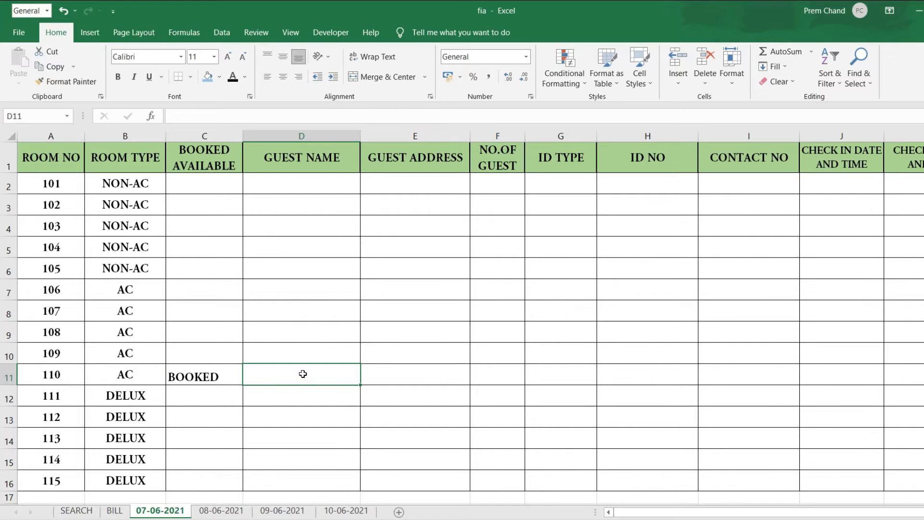
text(RAJESH KUMAR)
key(Tab)
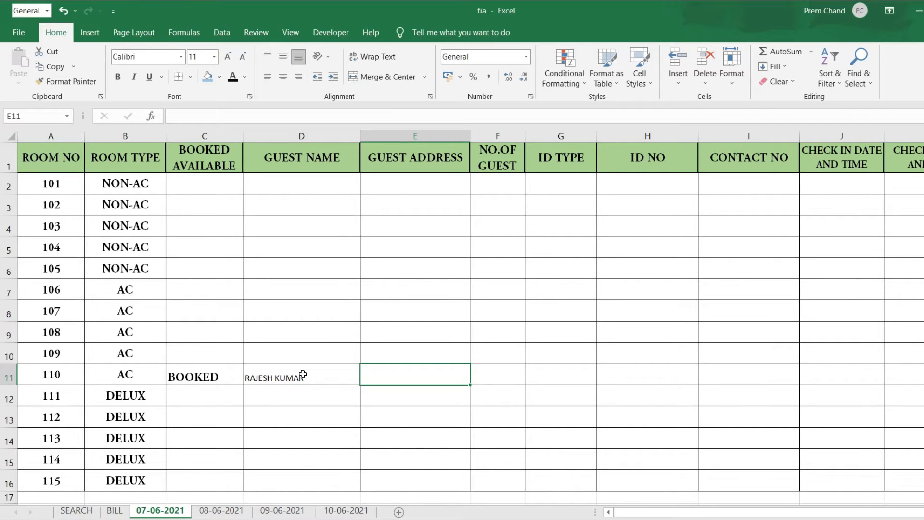
text(BOKARO)
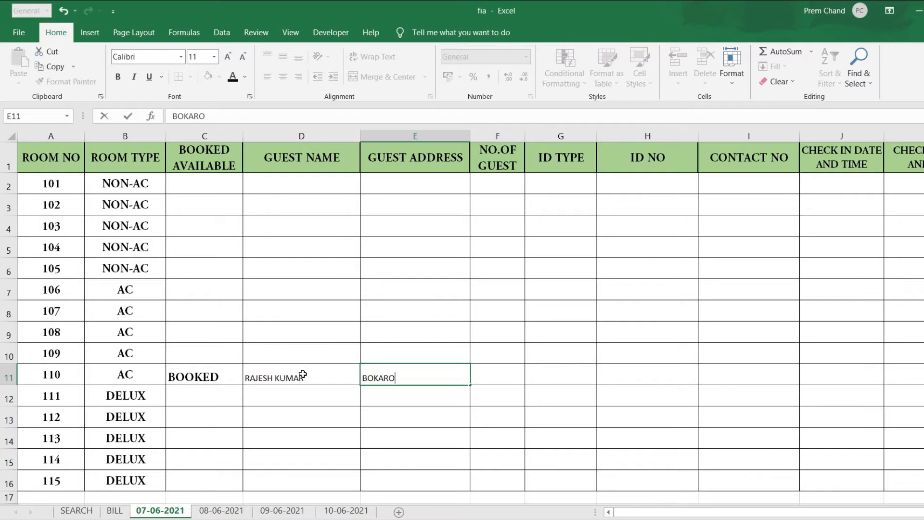
key(Tab)
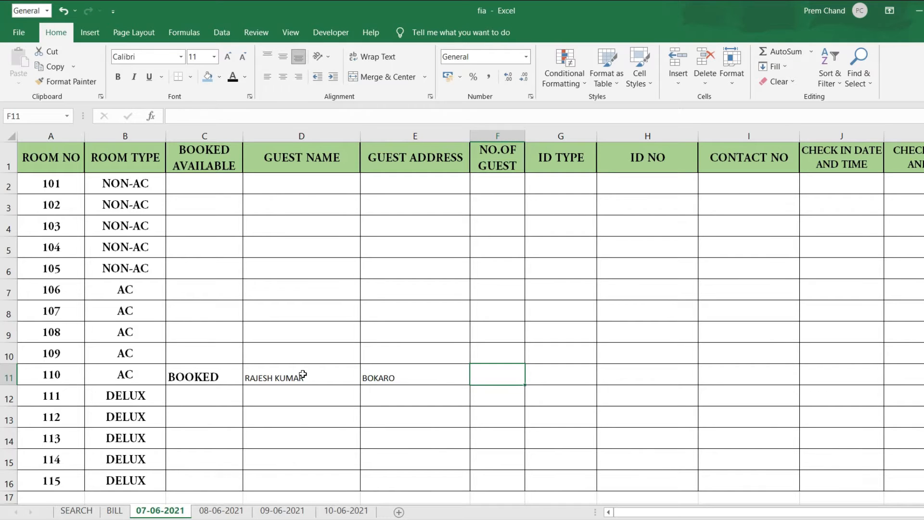
text(2)
key(Tab)
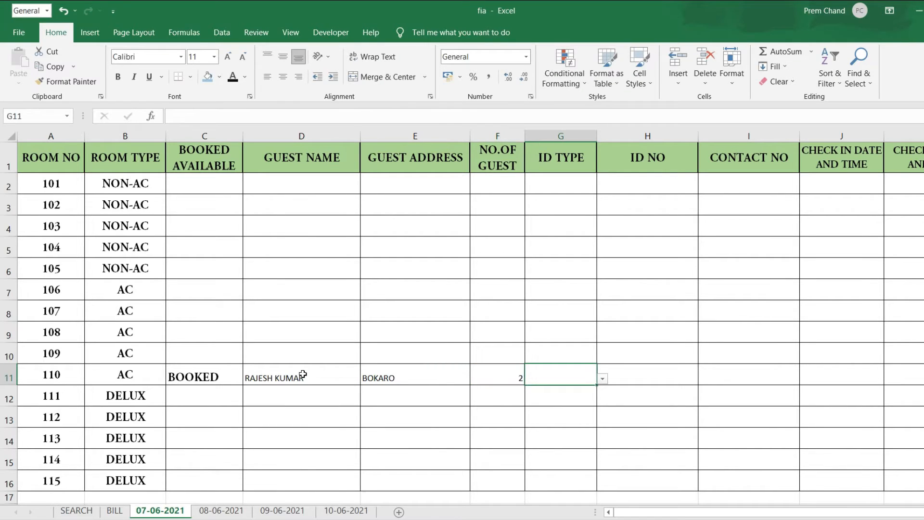
Step: Set room 110's ID type to AADHAR NO and enter the guest's ID number and contact number
click(603, 379)
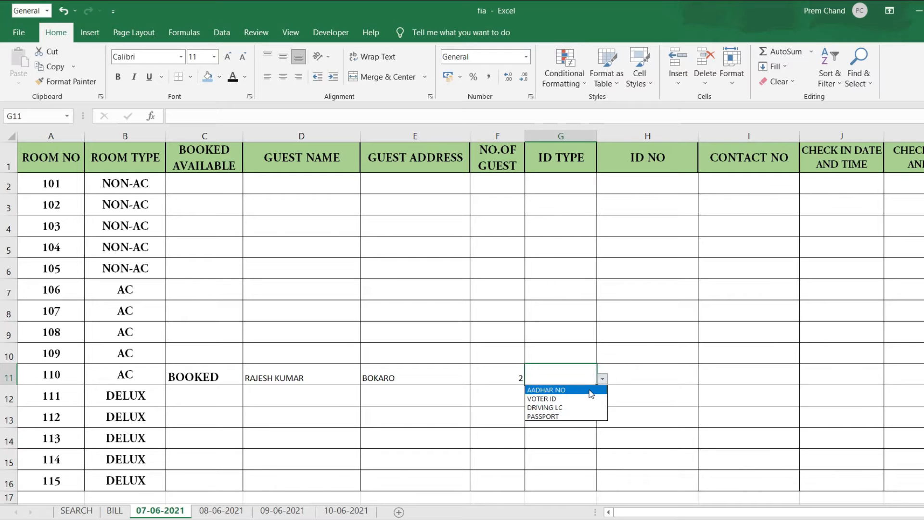
click(591, 394)
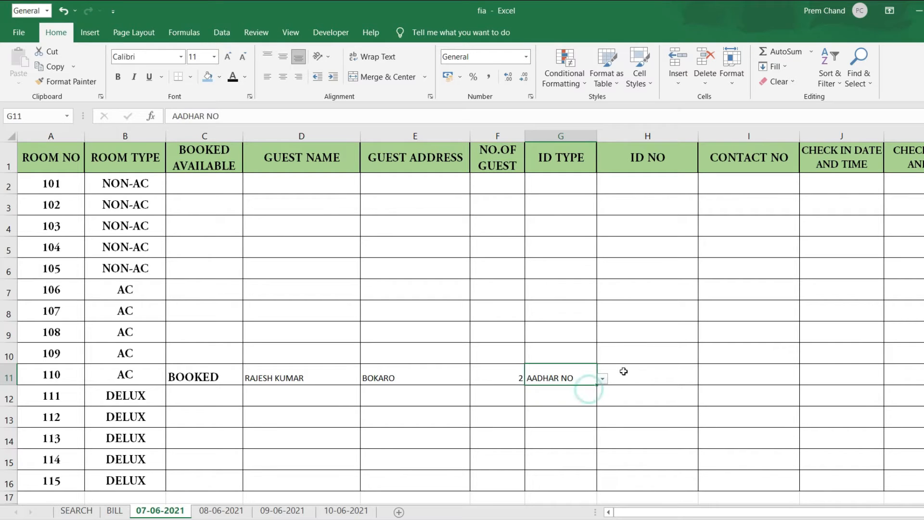
click(648, 375)
text(54645)
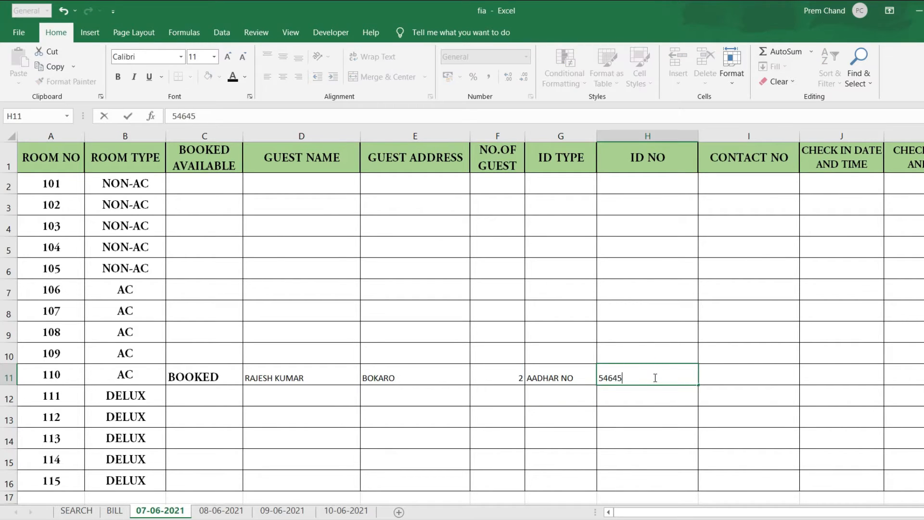
key(Tab)
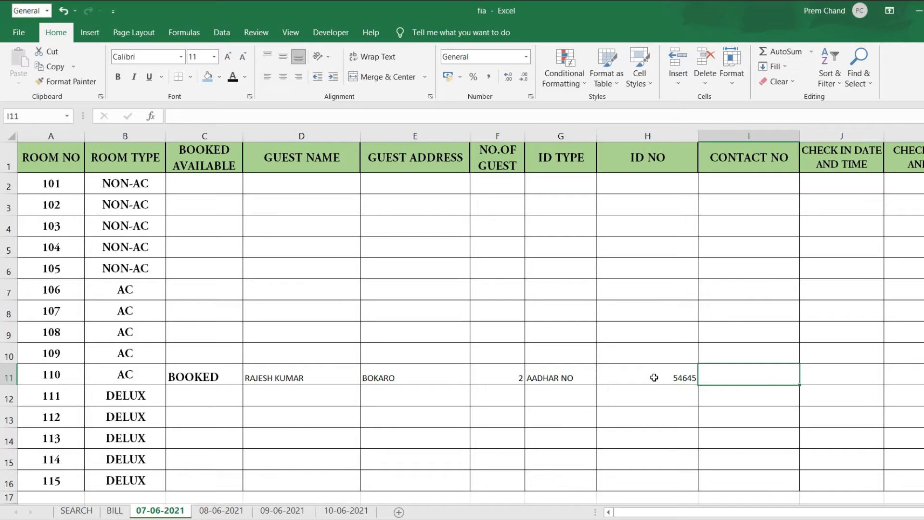
text(4585555)
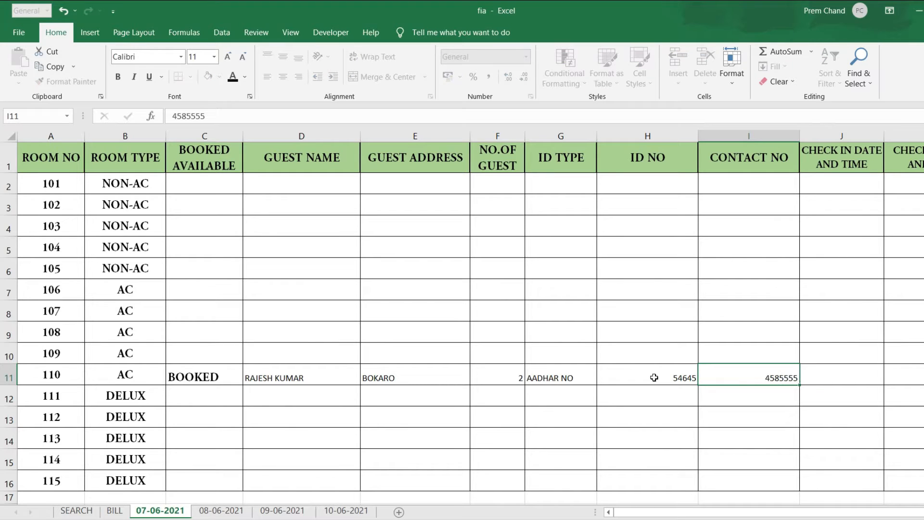
key(Tab)
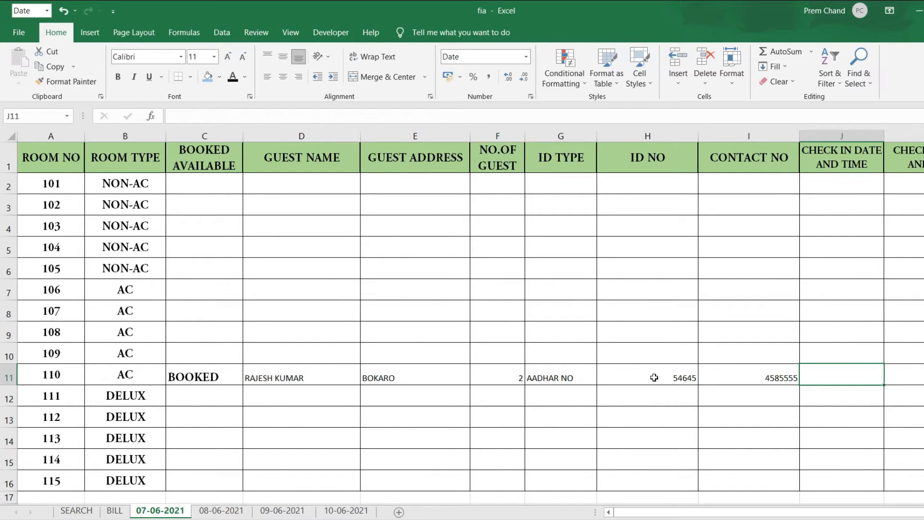
Step: Fill room 110's two check-in/check-out date columns with 07-06-2021 and 08-06-2021
text(07)
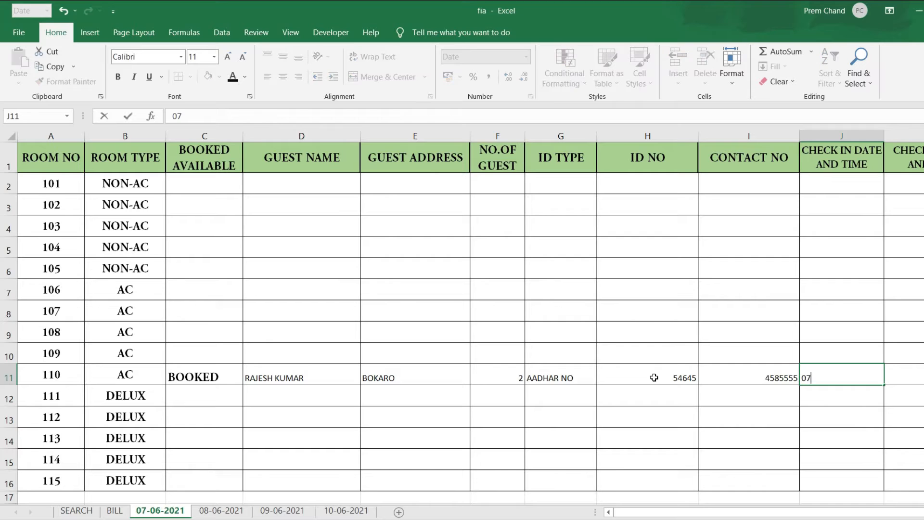
text(-06-2021)
key(Tab)
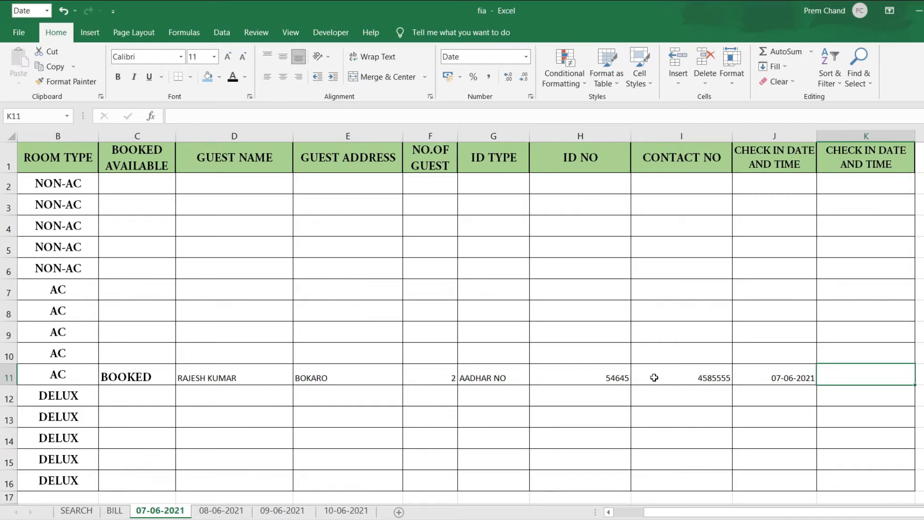
text(08-06-2021)
drag(656, 513, 608, 516)
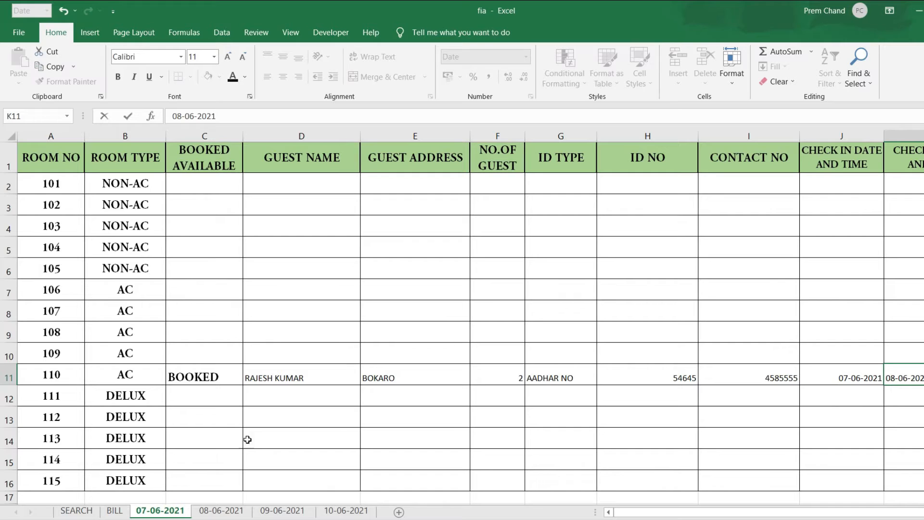
click(164, 510)
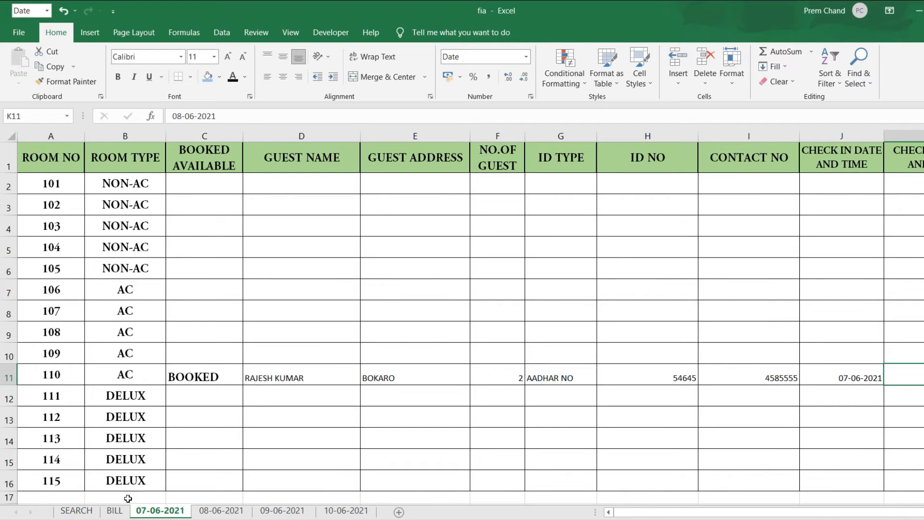
Step: Set the room number on the BILL sheet to 110, checking it against the booking on the 07-06-2021 sheet
click(115, 511)
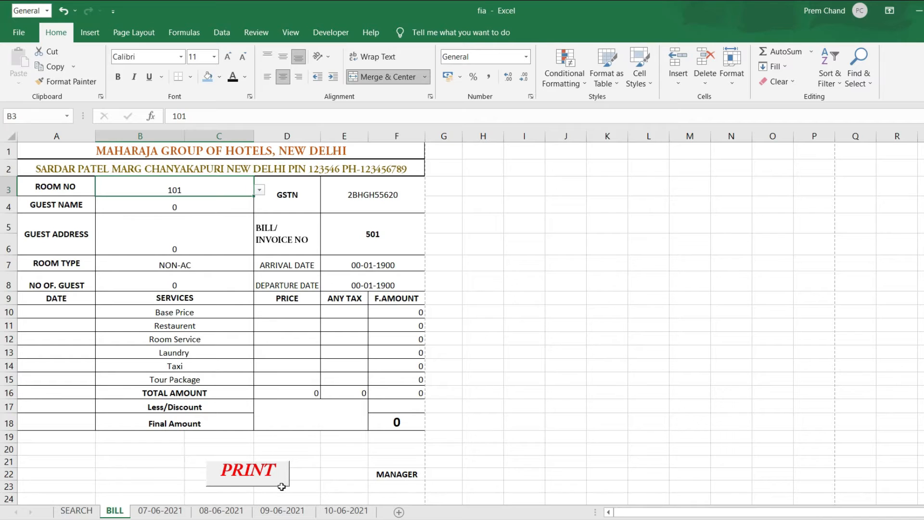
click(258, 201)
click(244, 189)
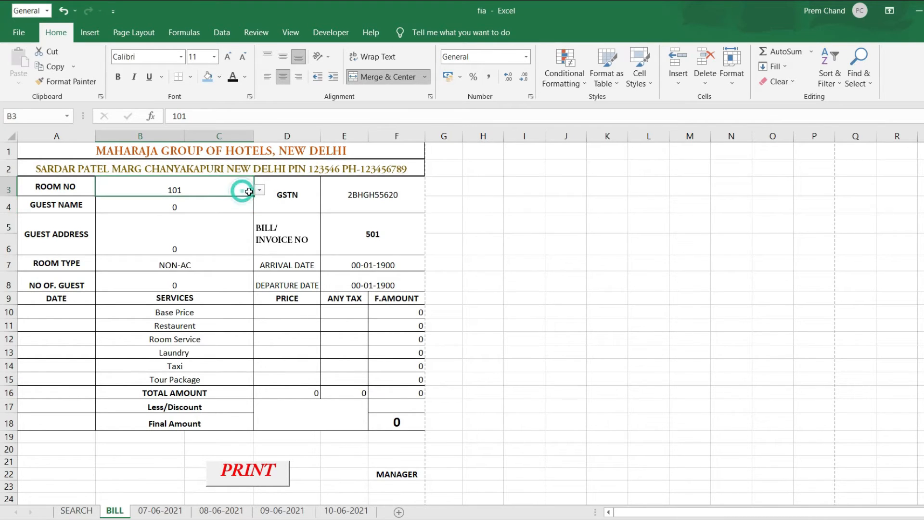
click(259, 191)
click(149, 509)
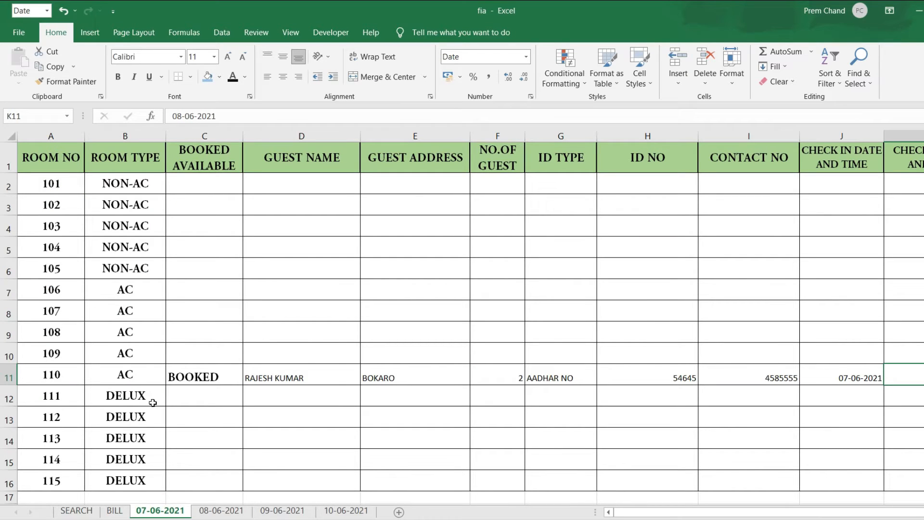
click(114, 511)
click(260, 189)
drag(260, 234, 260, 245)
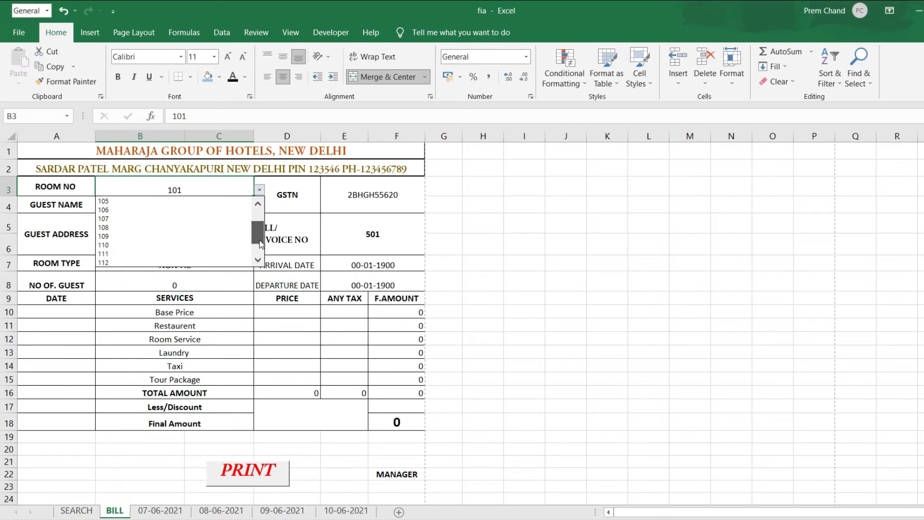
click(149, 245)
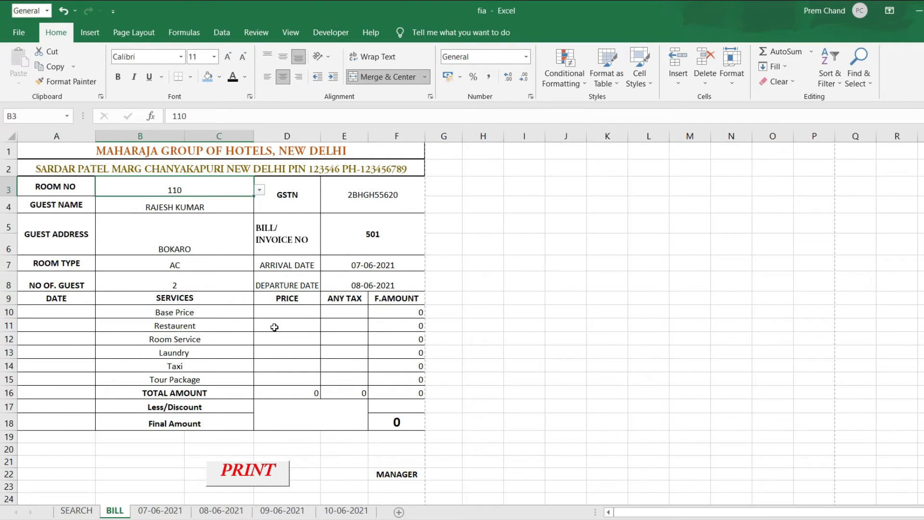
Step: Enter the bill's service prices: 2000 for Base Price, 560 for Restaurent, 120 for Room Service and 0 for Laundry
click(294, 311)
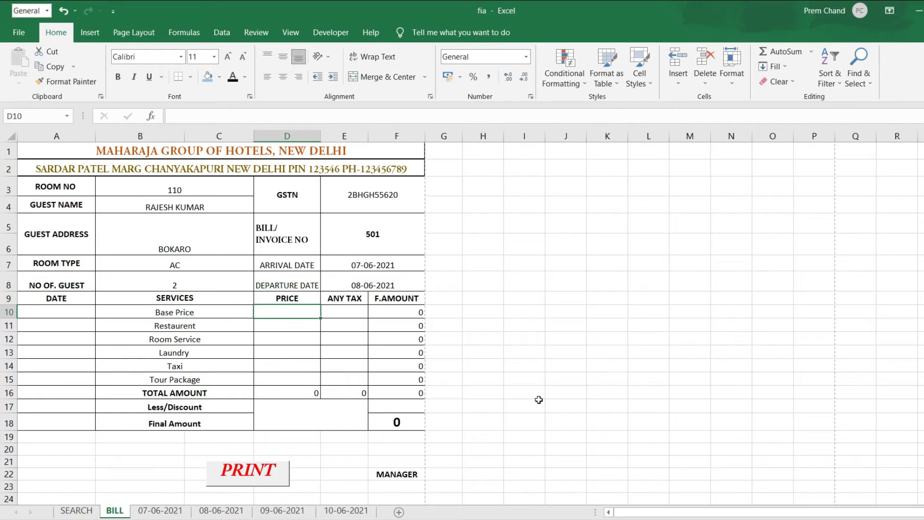
text(2000)
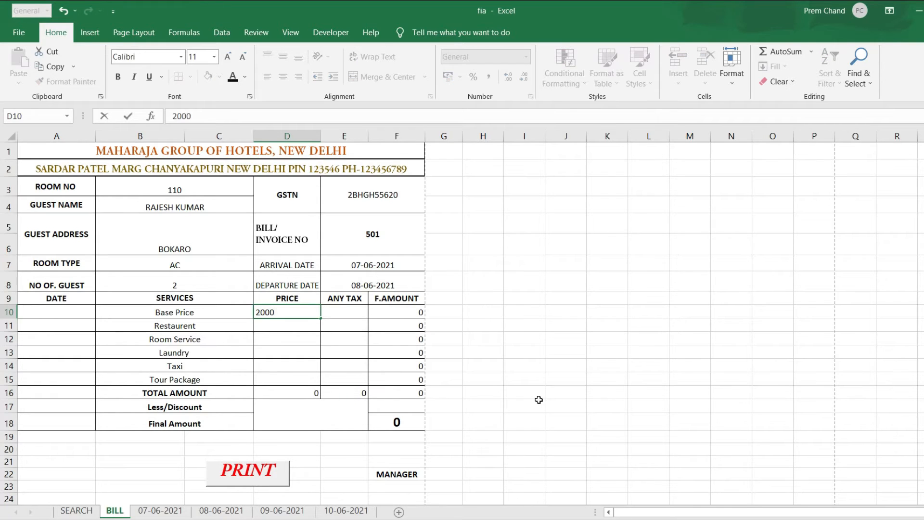
key(Return)
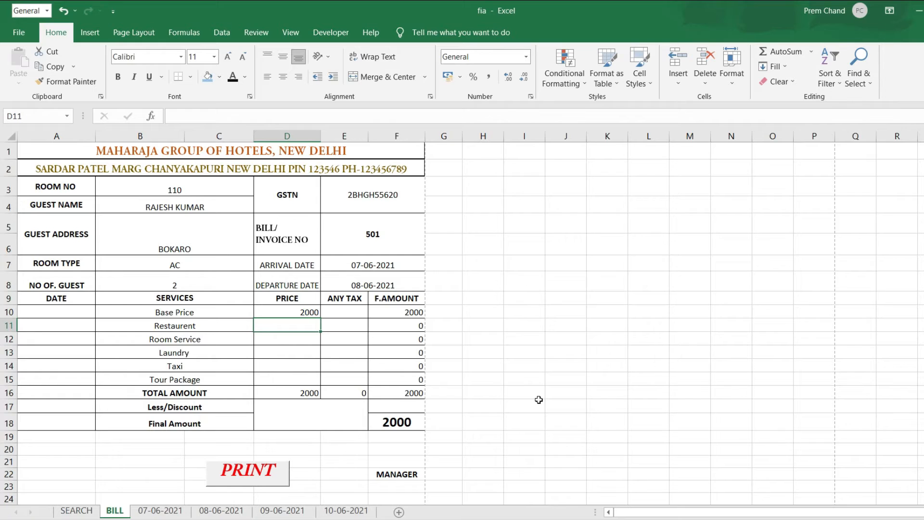
text(560)
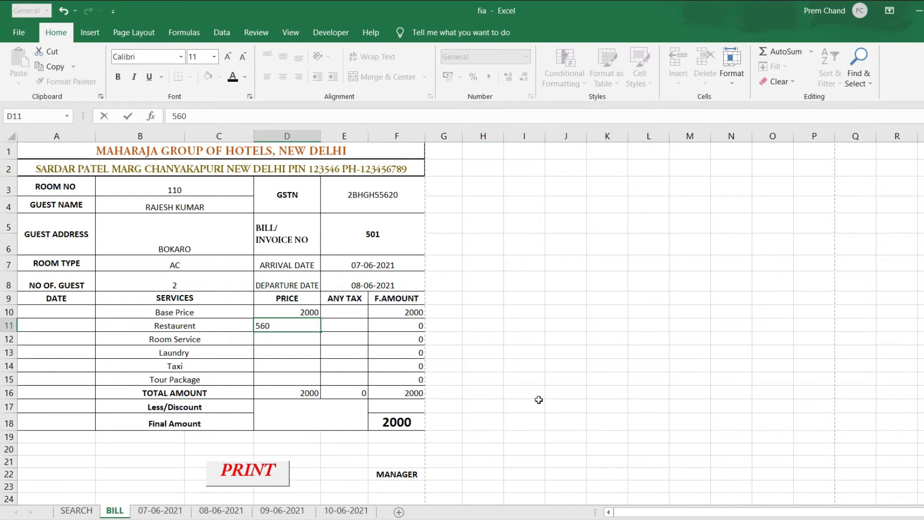
key(Return)
text(120)
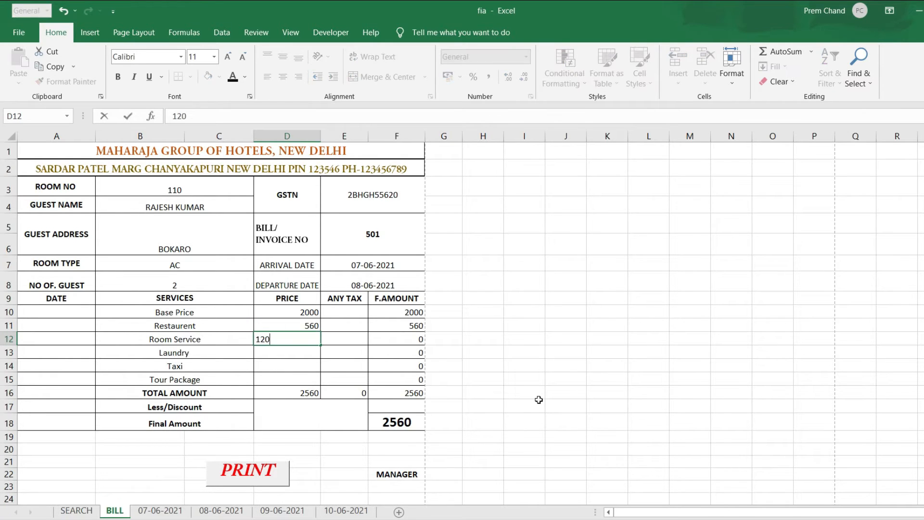
key(Return)
text(0)
key(Return)
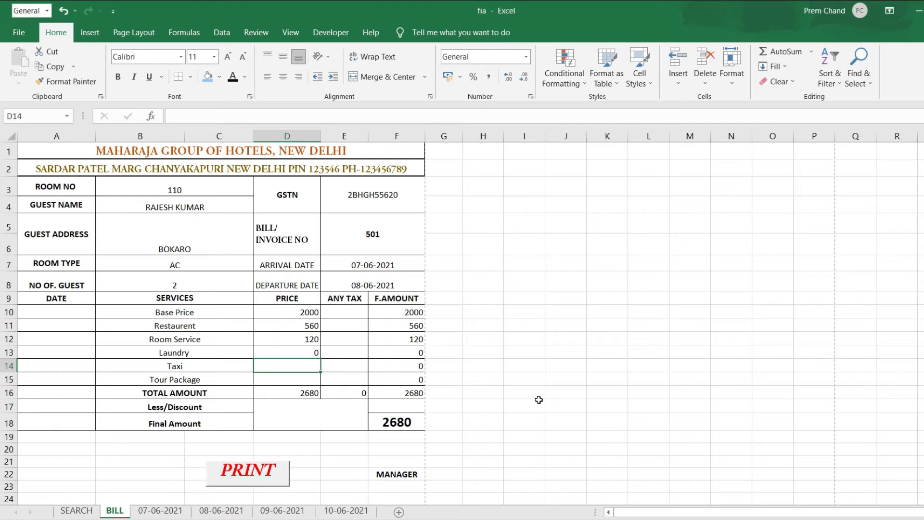
Step: Enter a Taxi price of 400 with 60 tax, and a Tour Package price of 0 on the bill
text(400)
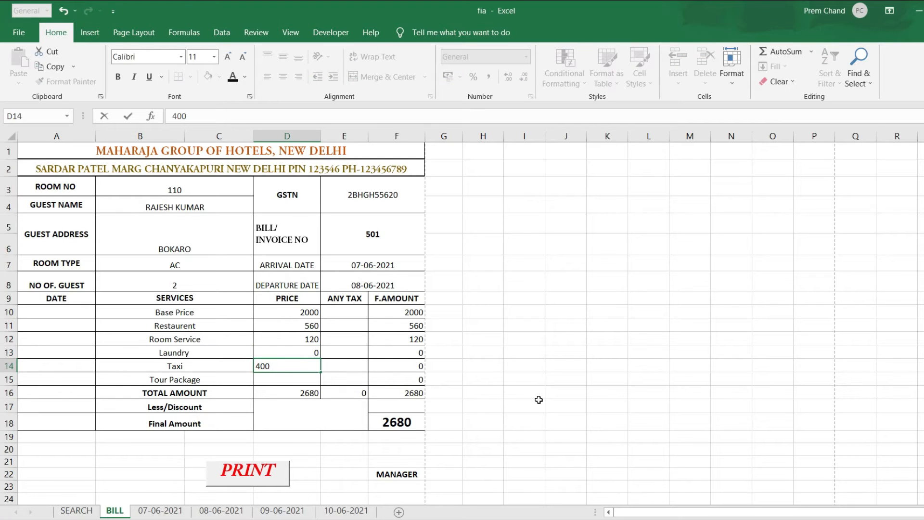
click(344, 369)
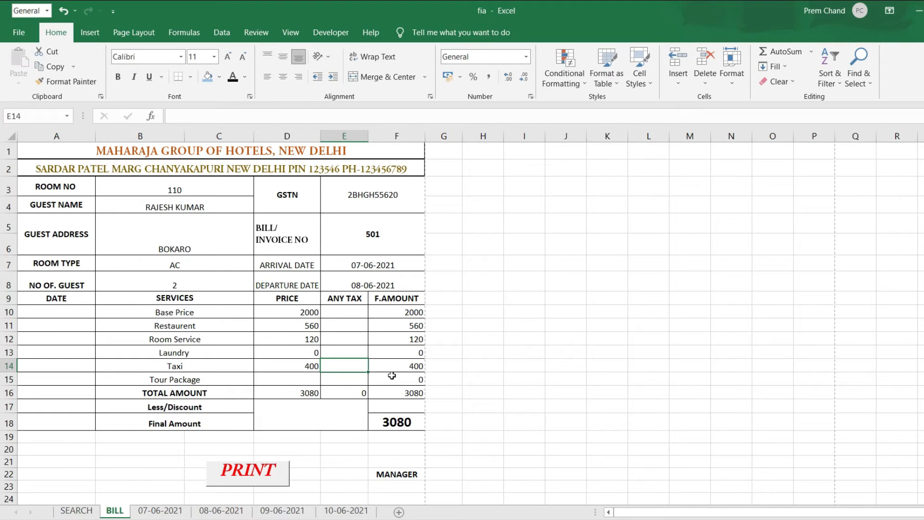
text(60)
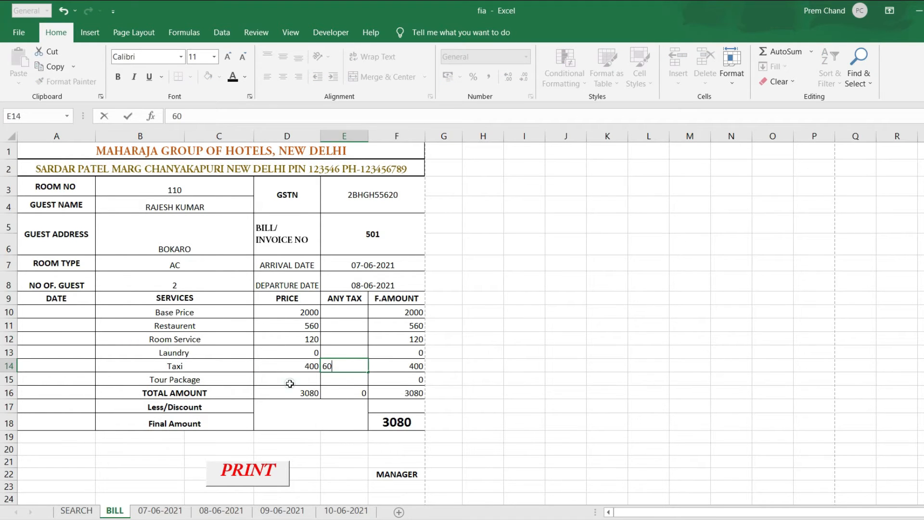
click(289, 384)
text(0)
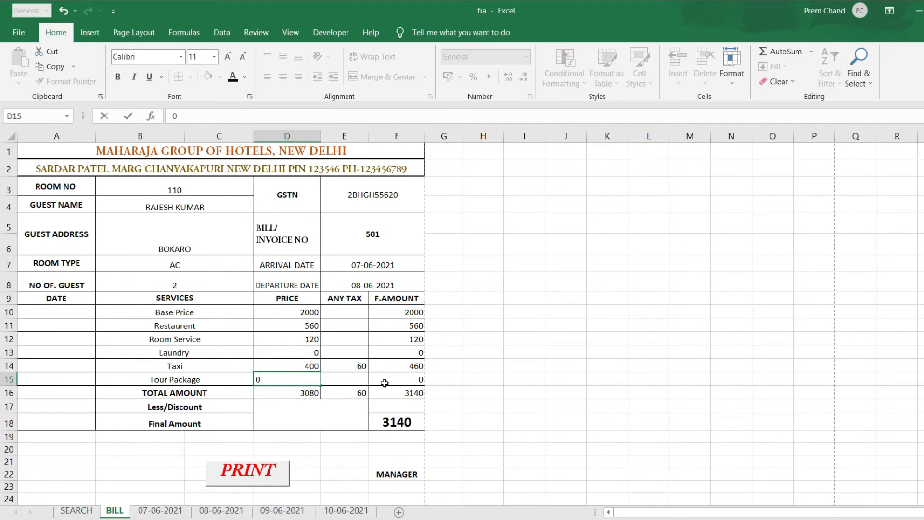
click(385, 379)
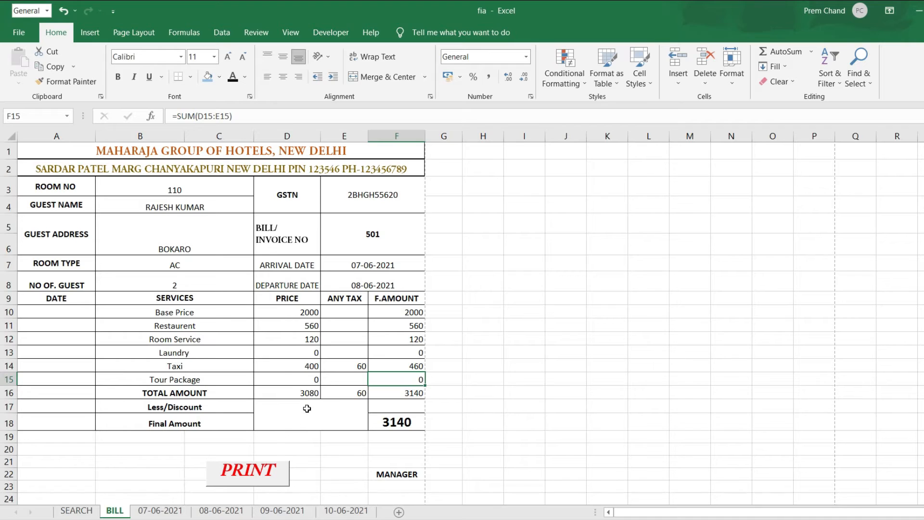
Step: Enter a Less/Discount amount of 40 on the bill
click(403, 407)
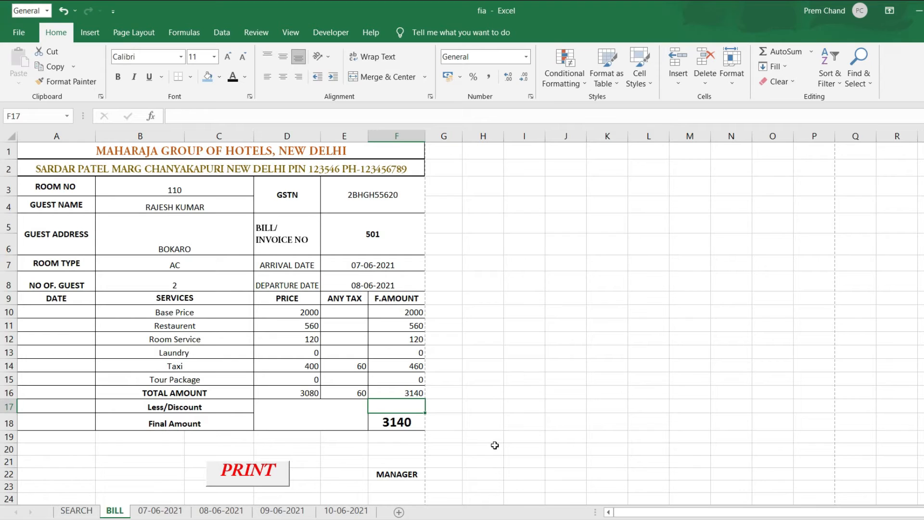
text(40)
key(Return)
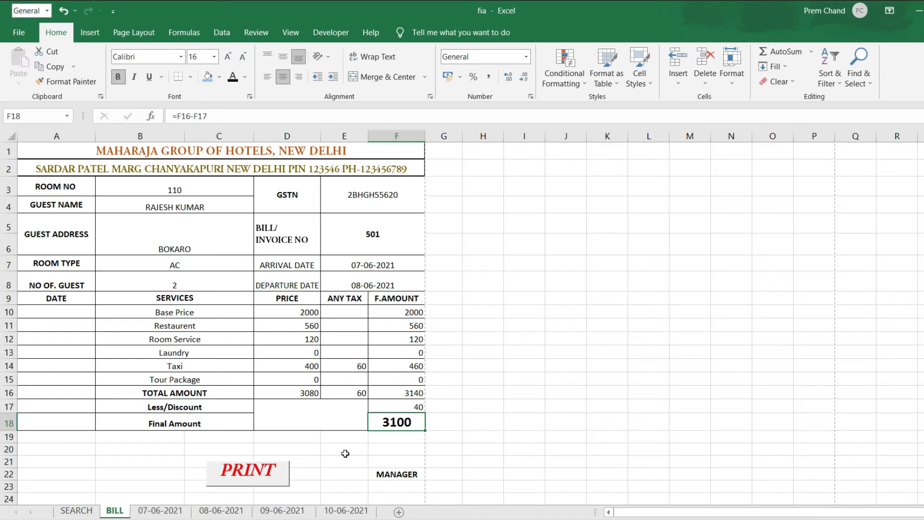
Step: Print the bill to a PDF in the Documents folder, using the guest's first name in capitals as the file name
click(240, 476)
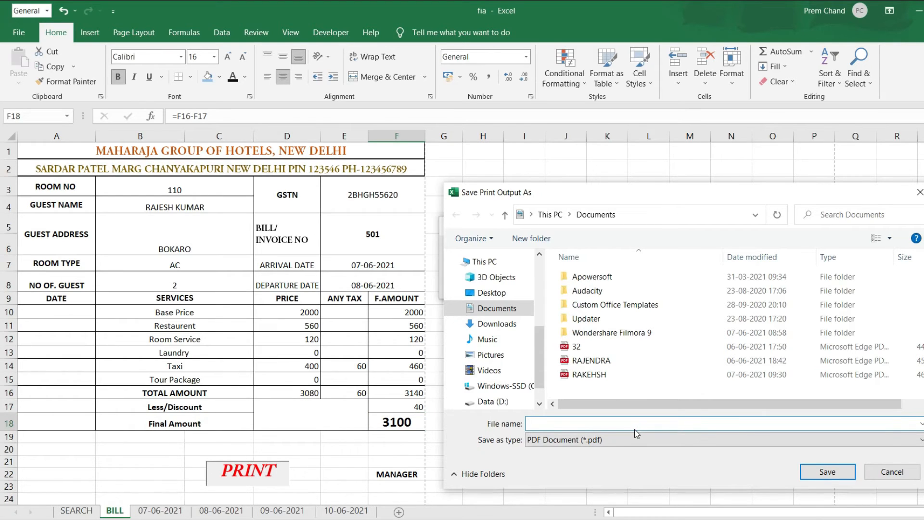
text(ra)
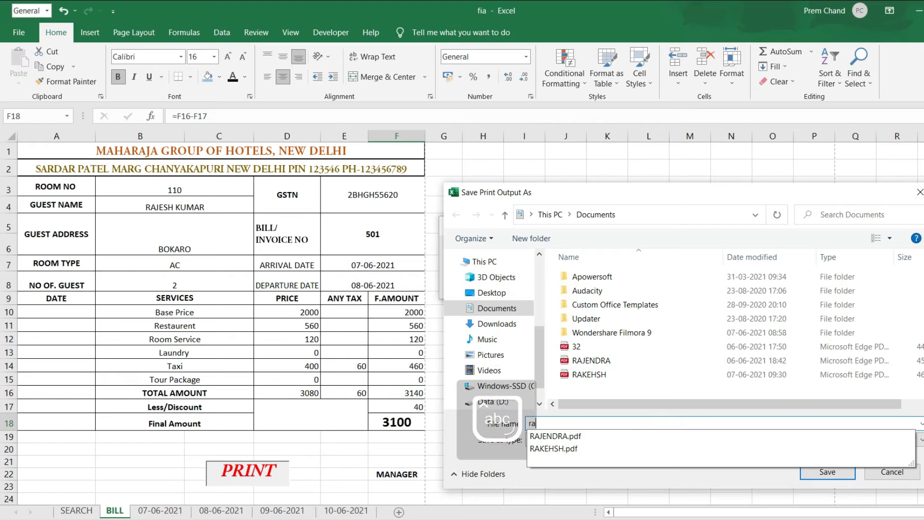
key(BackSpace)
key(Caps_Lock)
text(RAJESH)
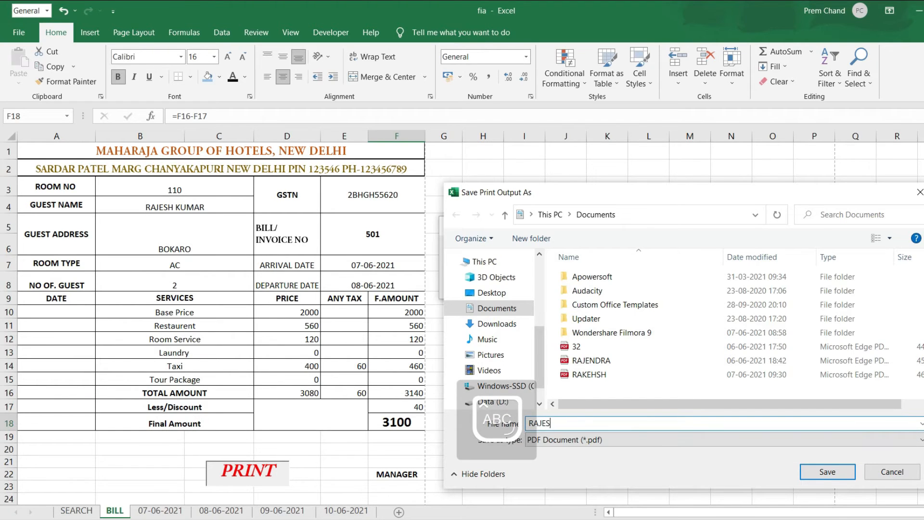
click(828, 472)
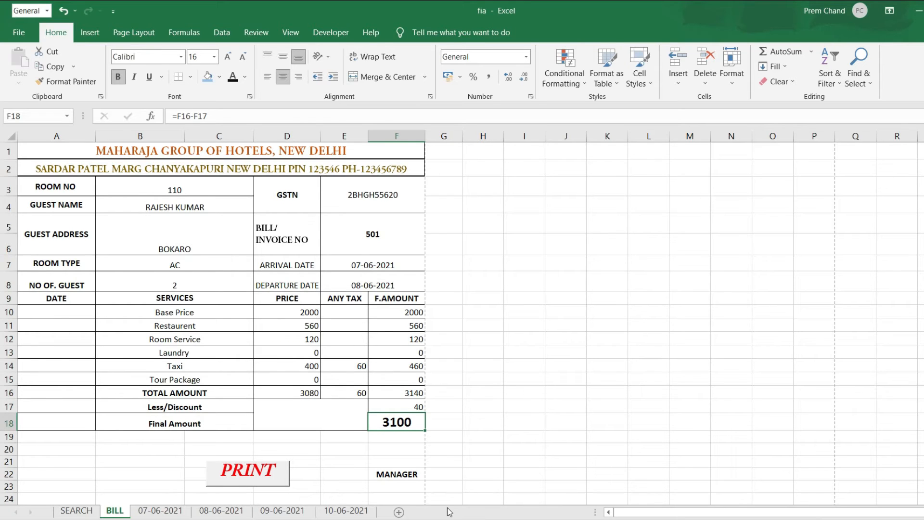
Step: Switch to the Documents folder in File Explorer, open the newly saved bill PDF and examine the whole page
key(alt+Tab)
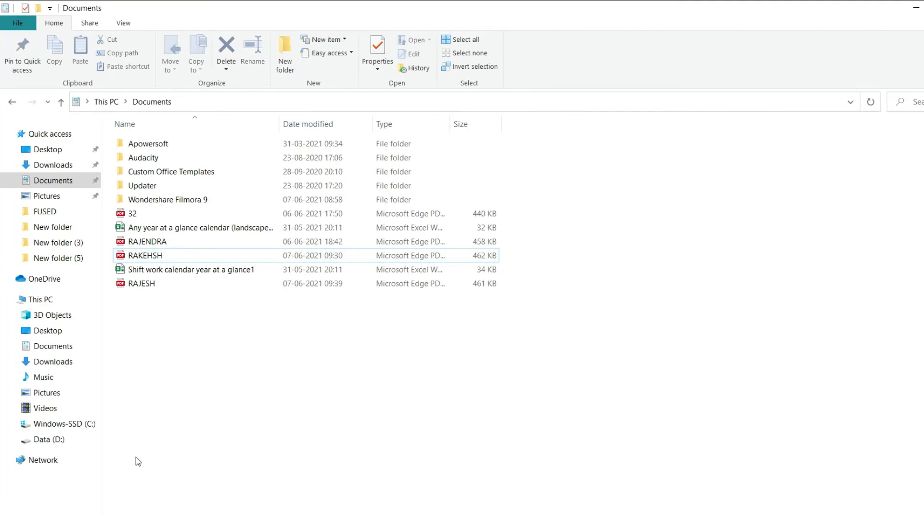
double_click(142, 287)
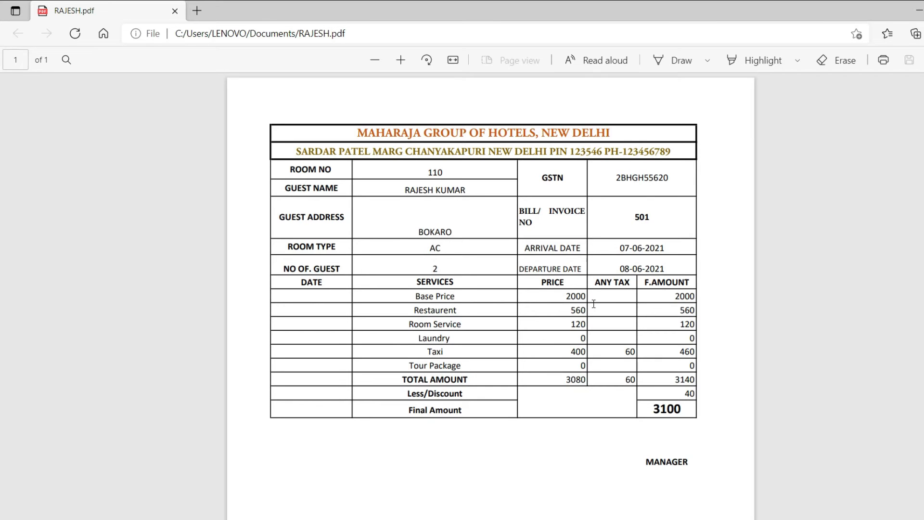
scroll(590, 270, down, 4)
scroll(674, 238, up, 4)
Step: Return to the Excel workbook and look over the SEARCH sheet and the 07-06-2021 booking sheet
key(alt+Tab)
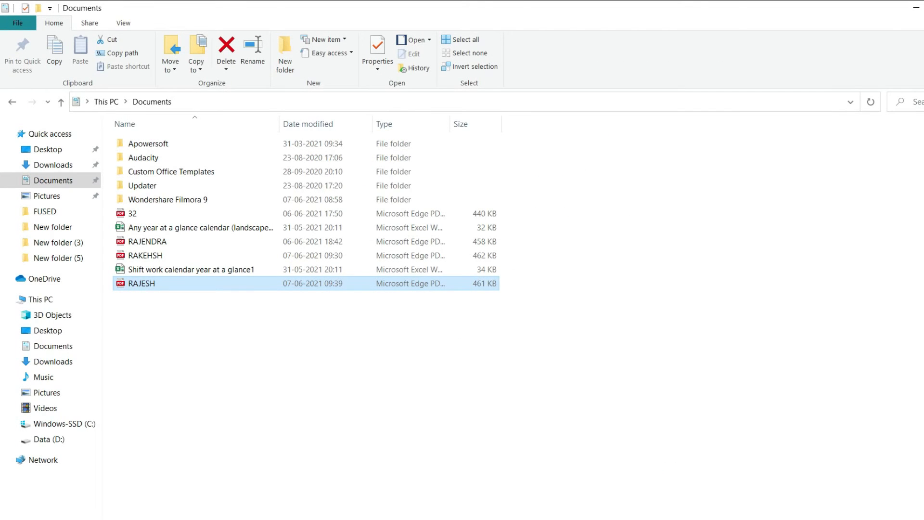
key(alt+Tab)
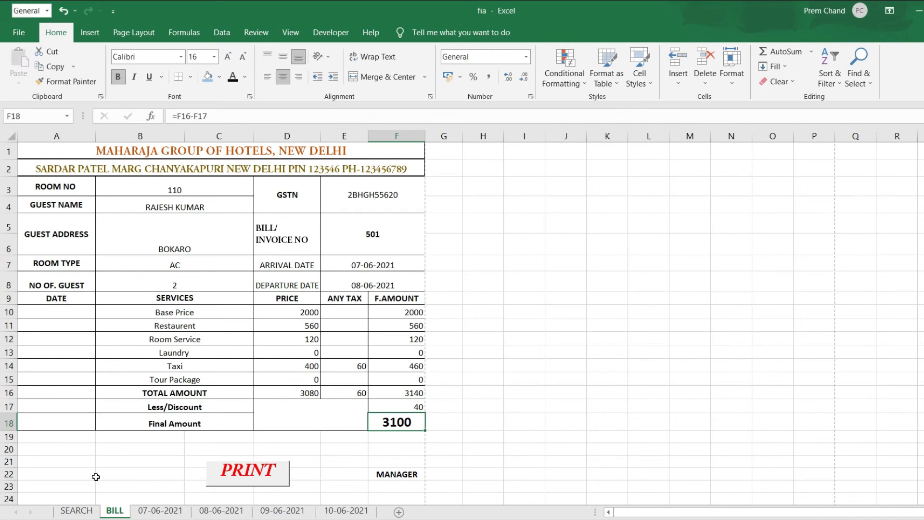
click(76, 510)
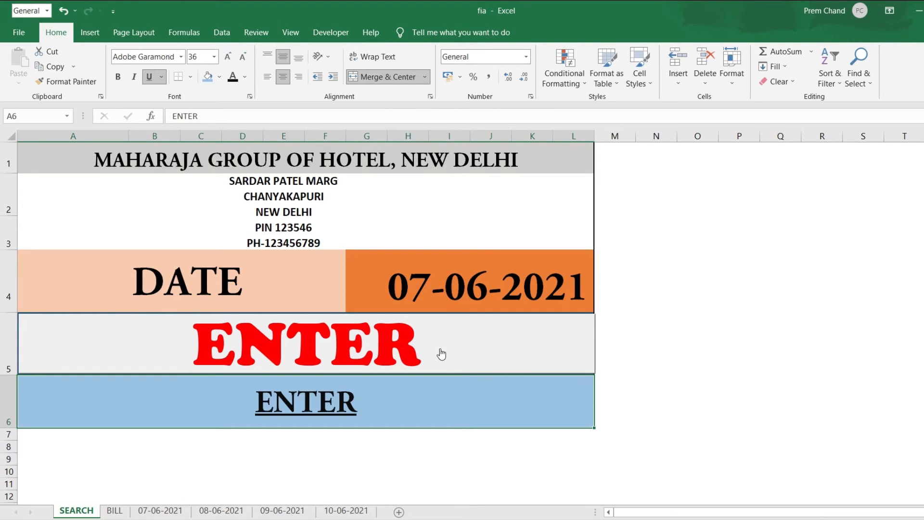
click(147, 511)
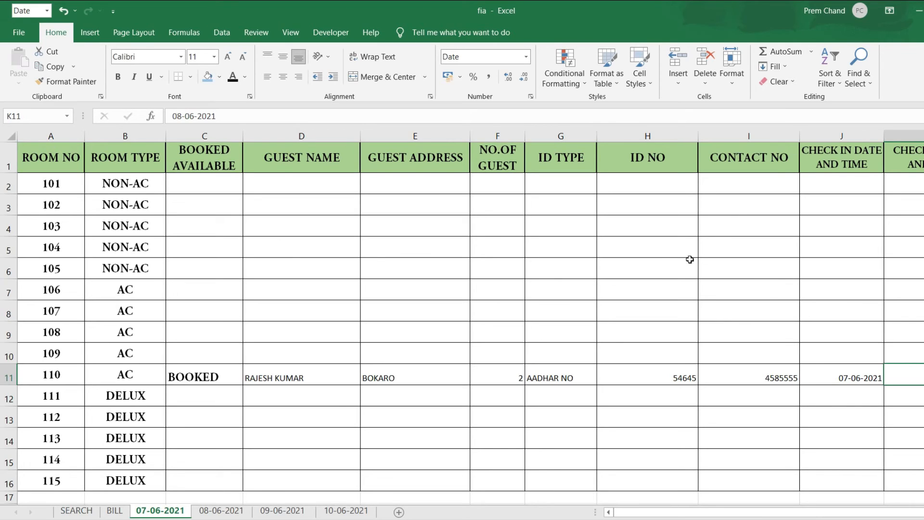
Step: Check in the ribbon customization options whether Developer is enabled among the main tabs
click(319, 32)
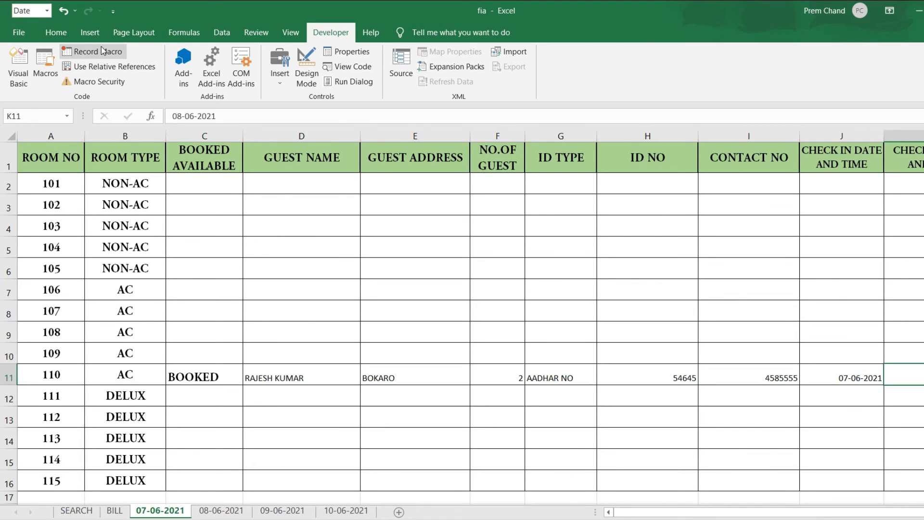
click(19, 32)
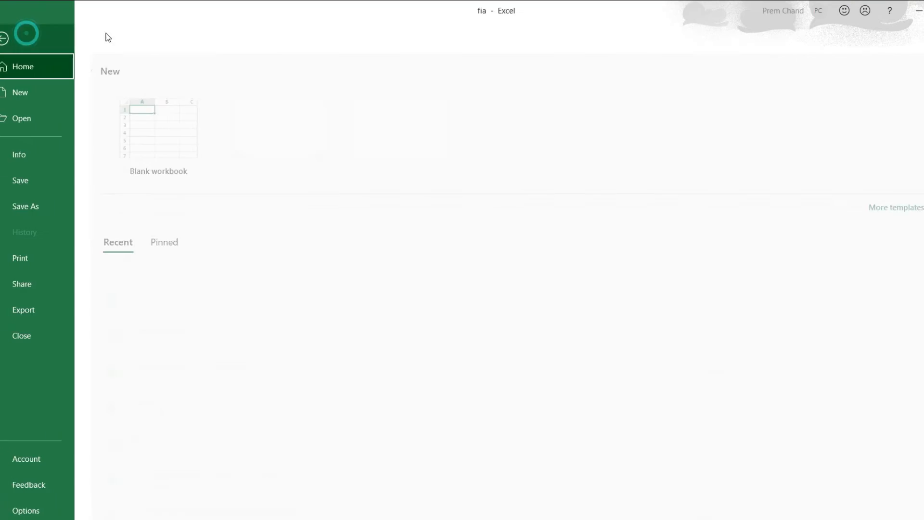
click(17, 37)
click(54, 32)
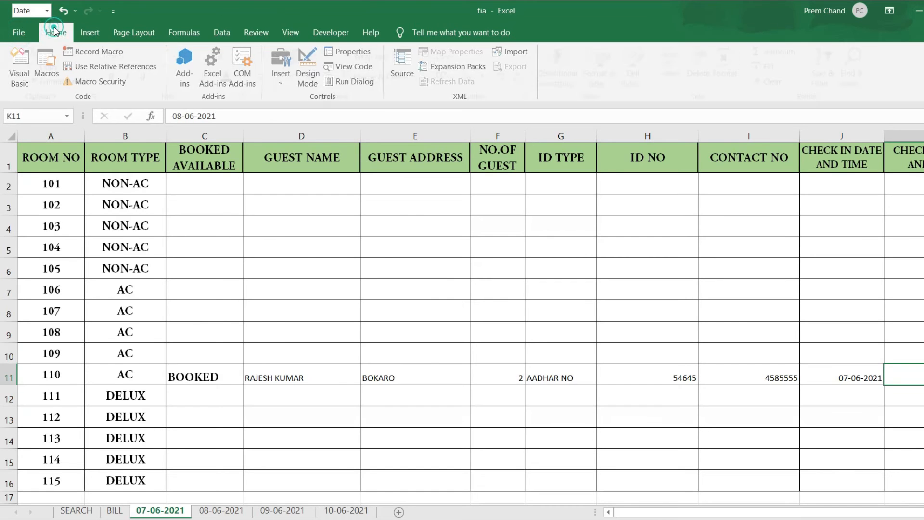
click(19, 32)
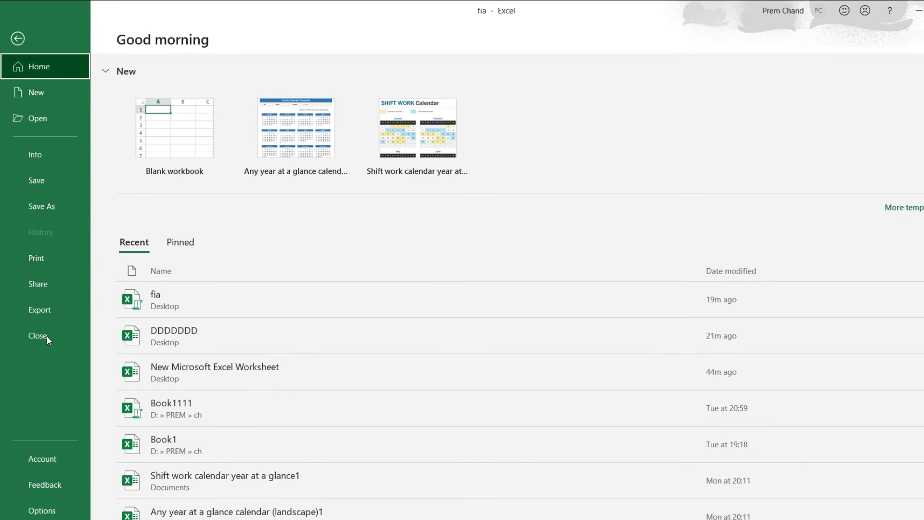
click(53, 510)
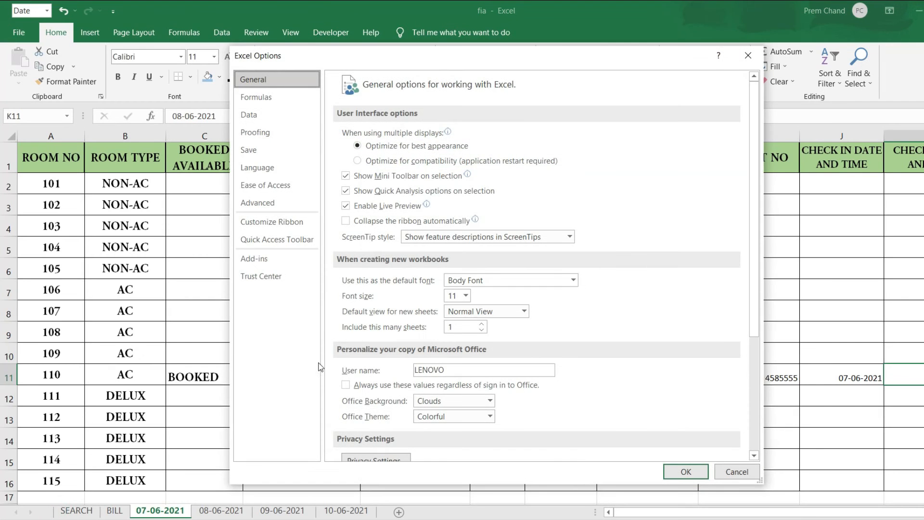
click(295, 222)
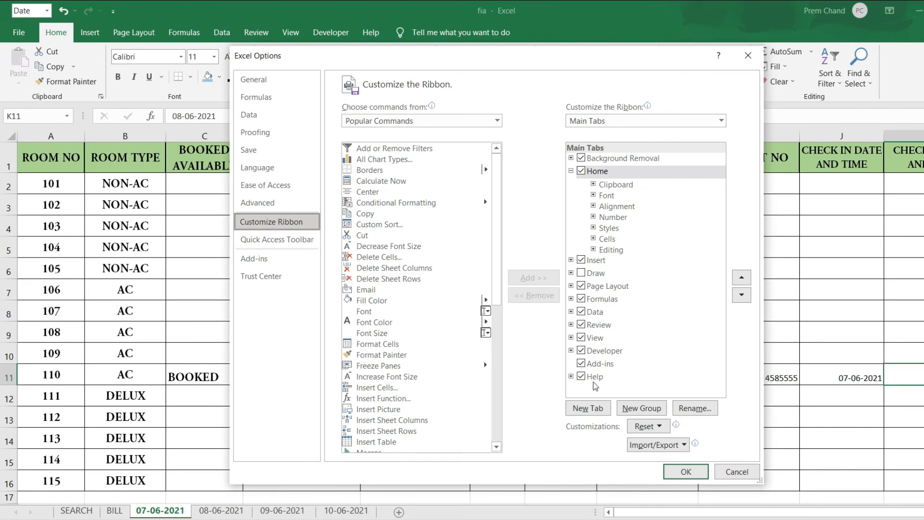
click(676, 471)
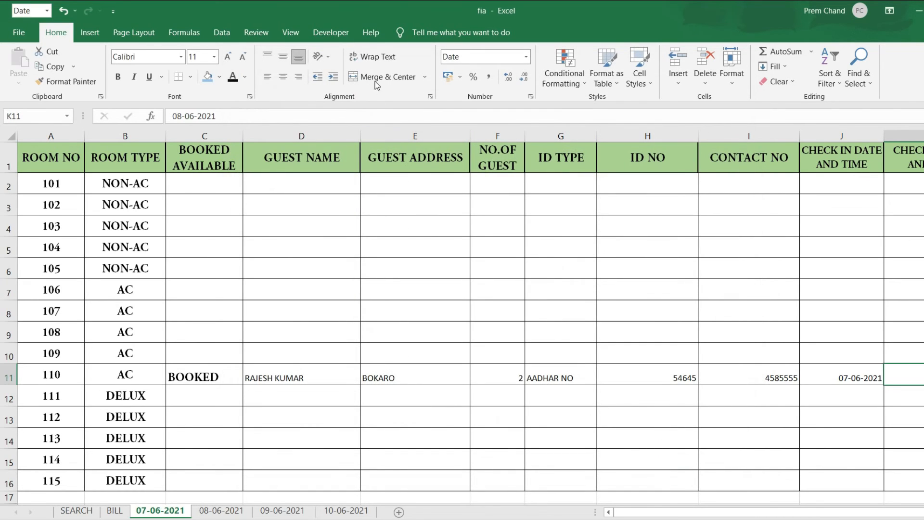
Step: View the form controls and ActiveX controls available for insertion
click(349, 28)
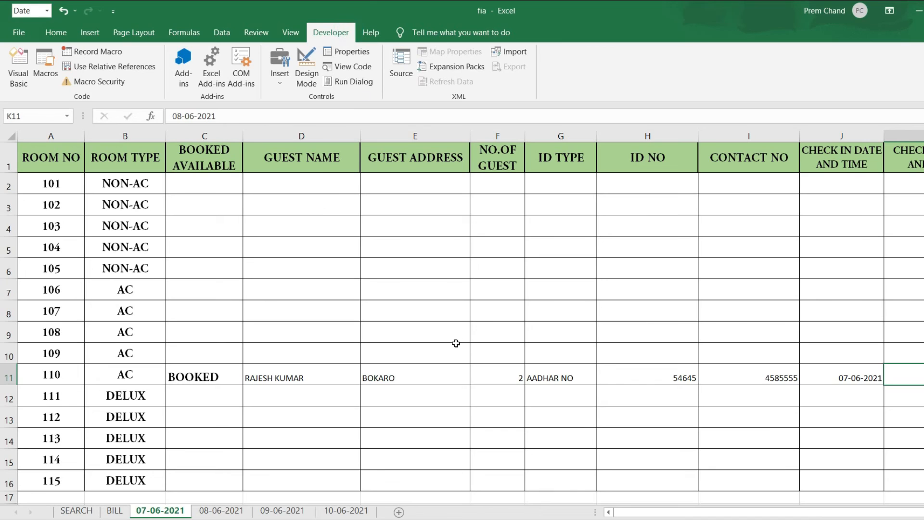
click(281, 85)
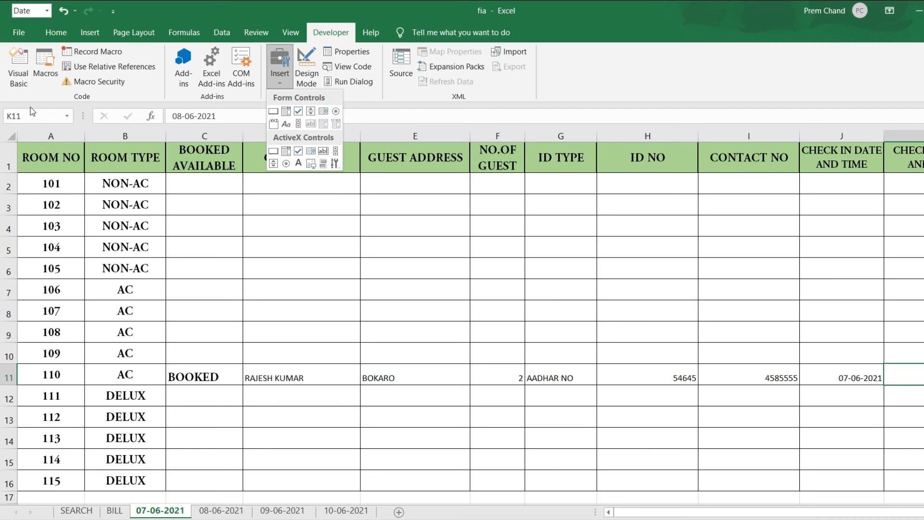
click(274, 83)
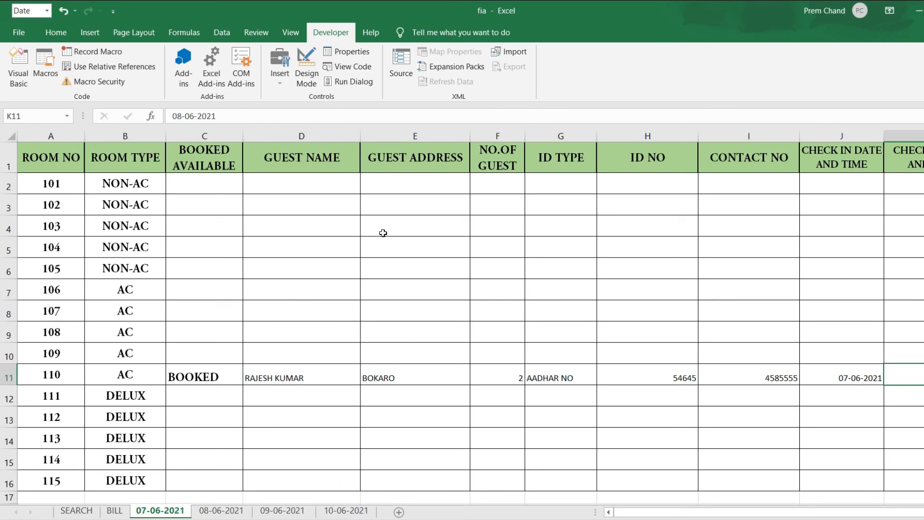
Step: Test the lower ENTER link on the SEARCH sheet, using it to open the 07-06-2021 booking sheet
key(ctrl+Page_Up)
key(ctrl+Page_Up)
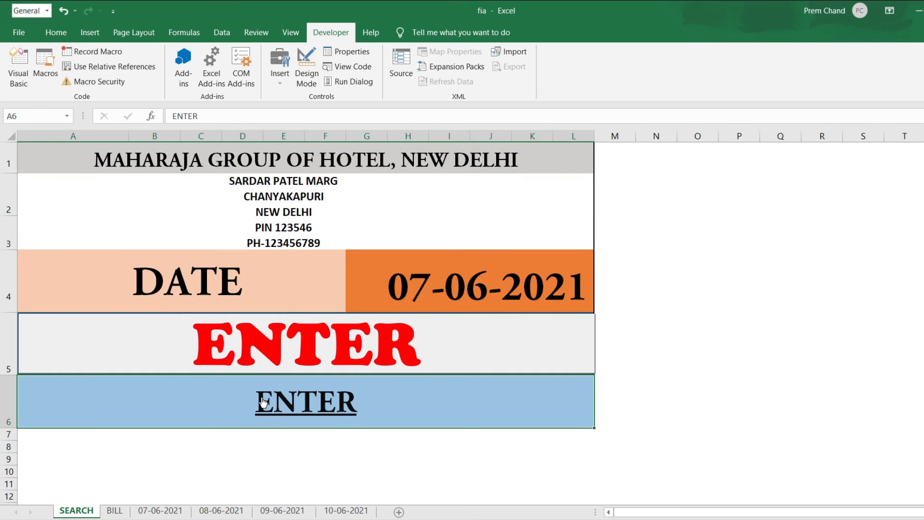
click(289, 407)
click(115, 510)
click(76, 511)
click(312, 403)
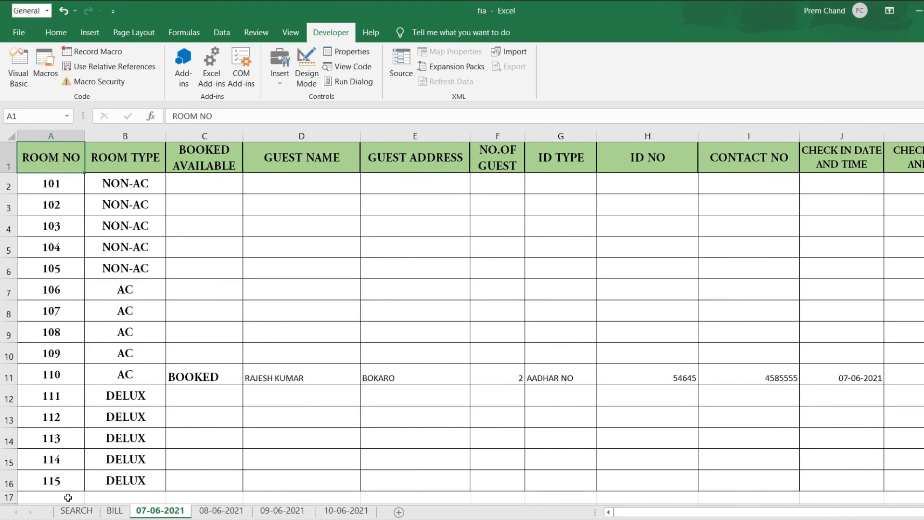
Step: Return to the SEARCH sheet, test the blank areas around the lower ENTER text, and follow its link to the 07-06-2021 sheet
click(75, 510)
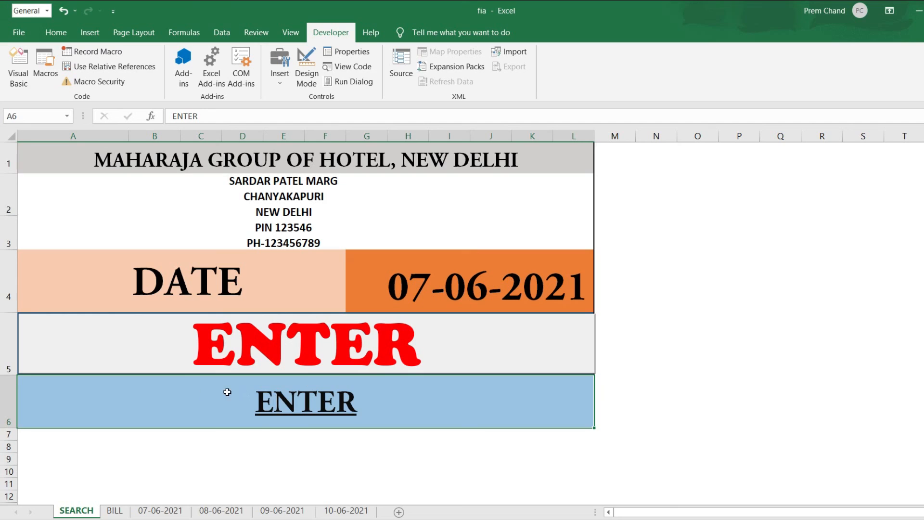
click(60, 399)
click(507, 396)
click(566, 409)
click(591, 419)
click(582, 385)
click(65, 410)
click(38, 396)
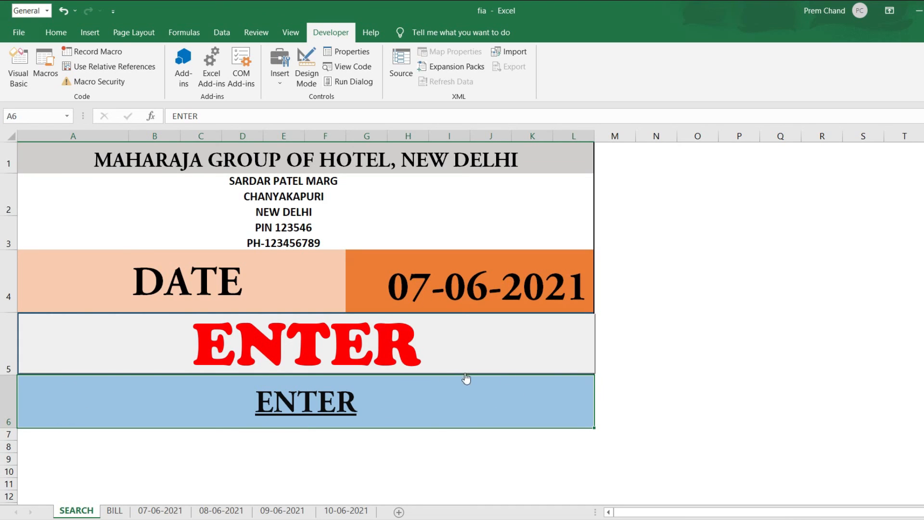
click(308, 415)
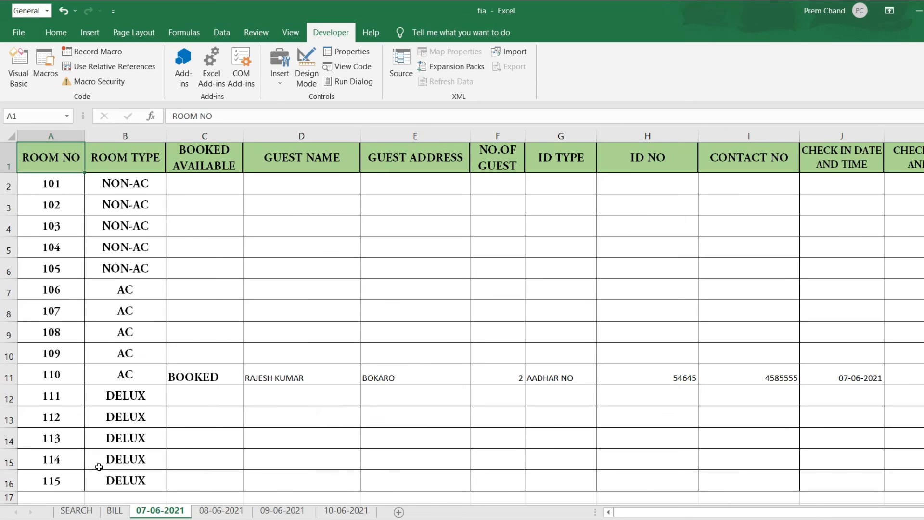
Step: Test the large red ENTER button on the SEARCH sheet near both of its ends, opening the 07-06-2021 booking sheet
click(77, 510)
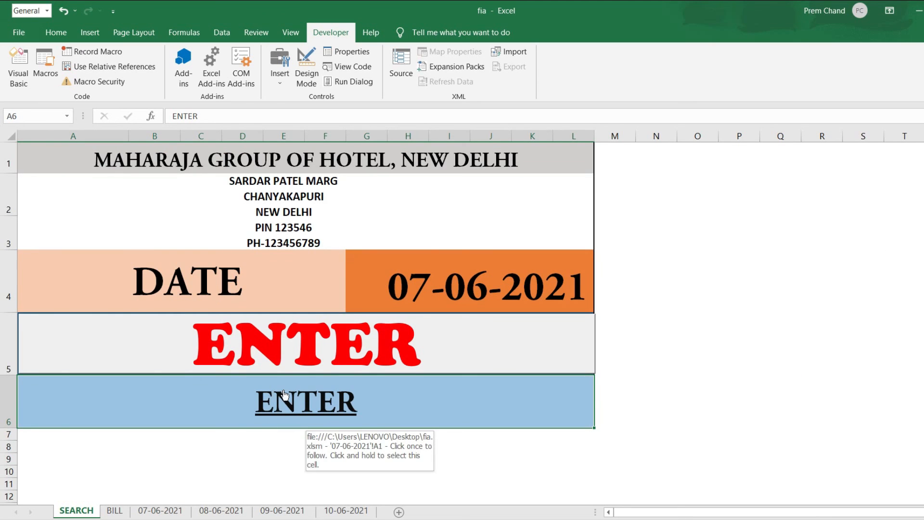
click(24, 363)
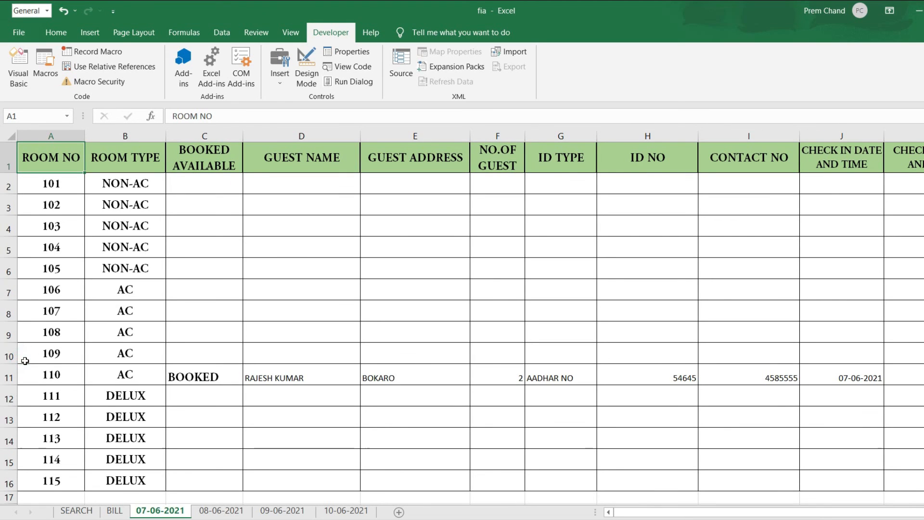
click(76, 510)
click(557, 361)
Step: Look over the SEARCH and BILL sheets, finishing on the SEARCH sheet
click(74, 511)
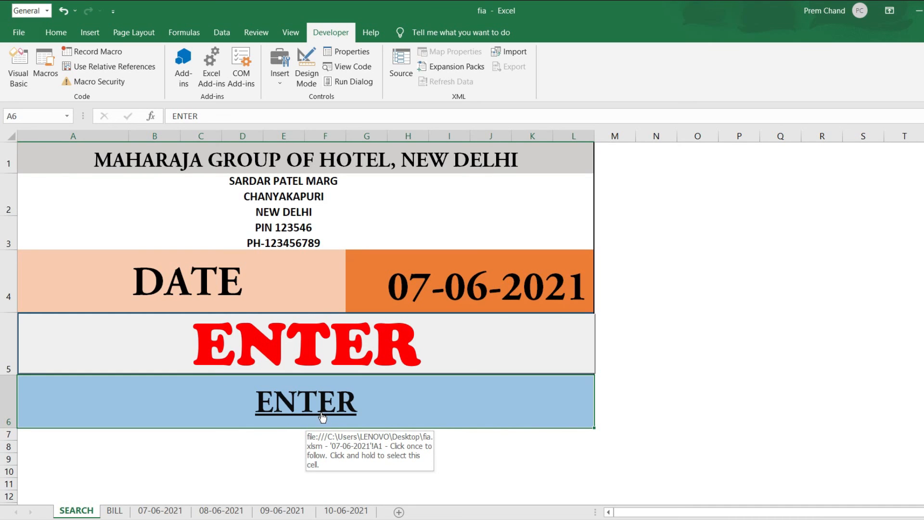
click(116, 511)
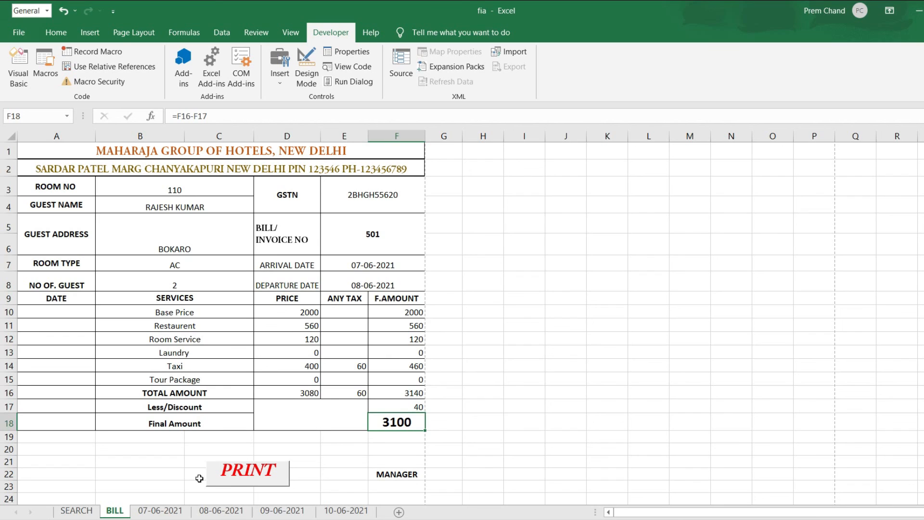
click(89, 511)
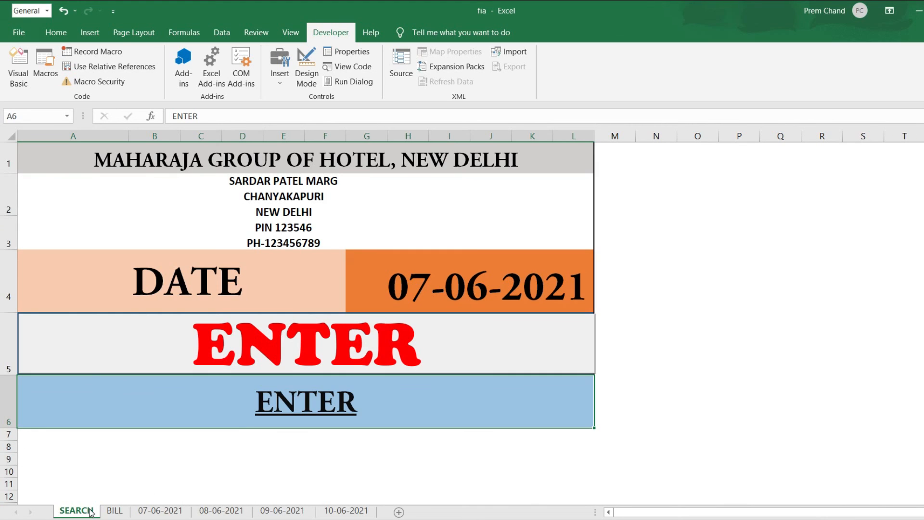